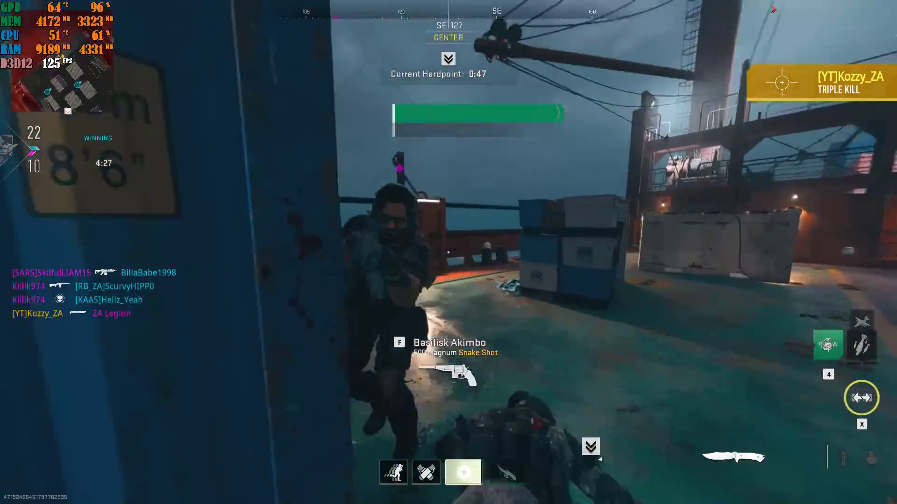
pyautogui.press('w')
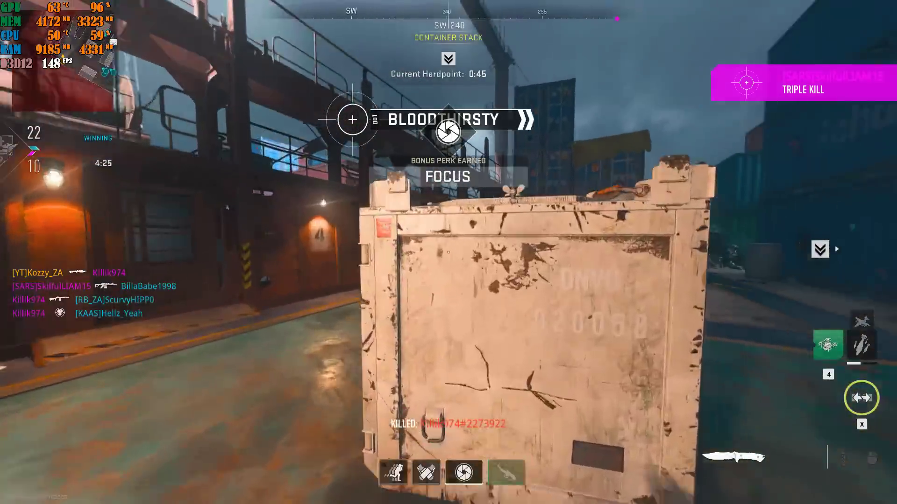
pyautogui.press('w')
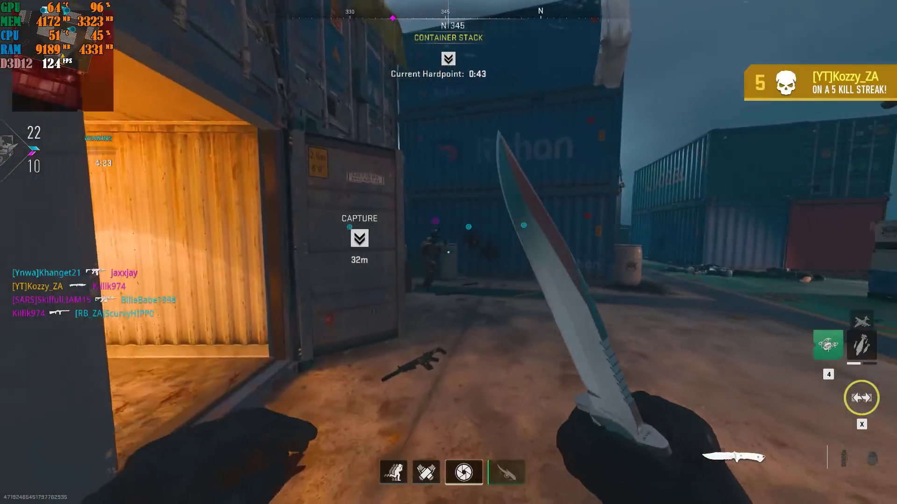
pyautogui.press('w')
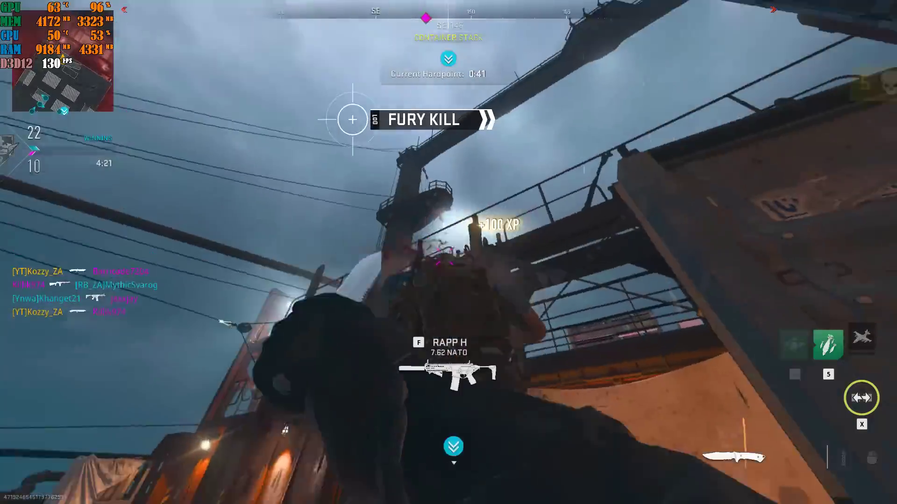
pyautogui.click(448, 252)
pyautogui.press('w')
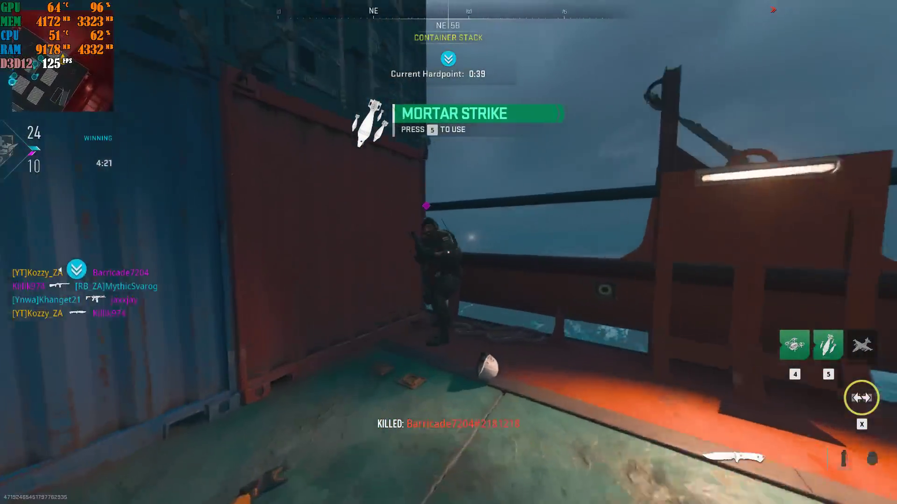
pyautogui.click(448, 252)
pyautogui.press('w')
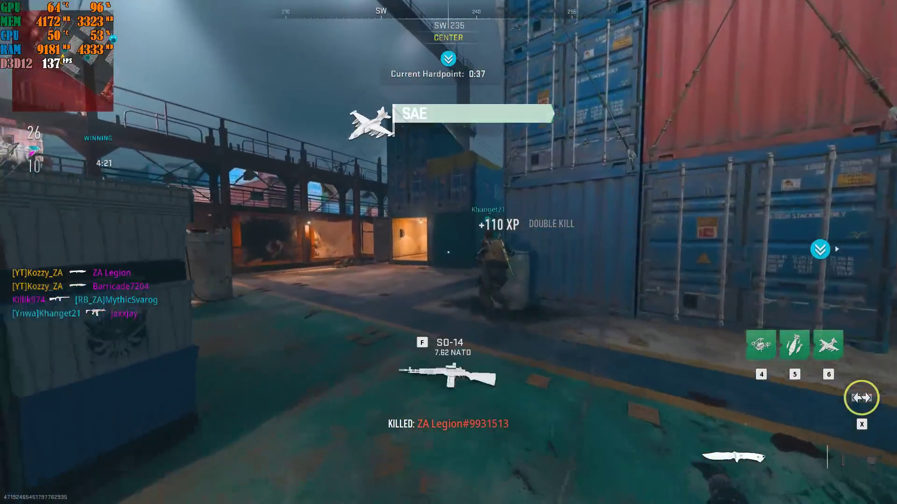
pyautogui.press('1')
pyautogui.press('w')
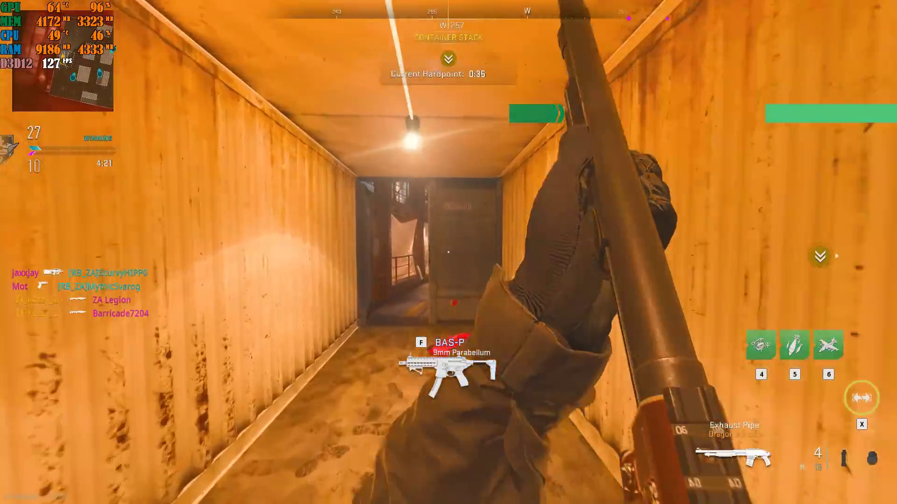
pyautogui.click(449, 252)
pyautogui.press('w')
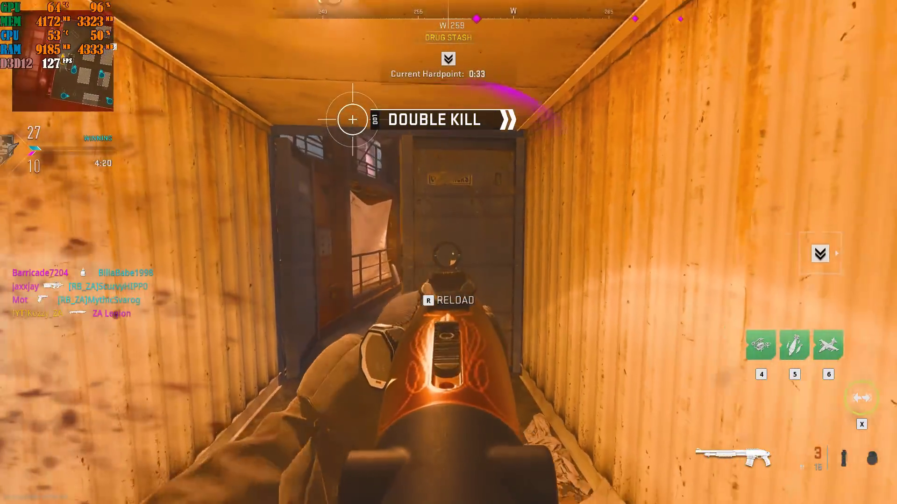
pyautogui.press('w')
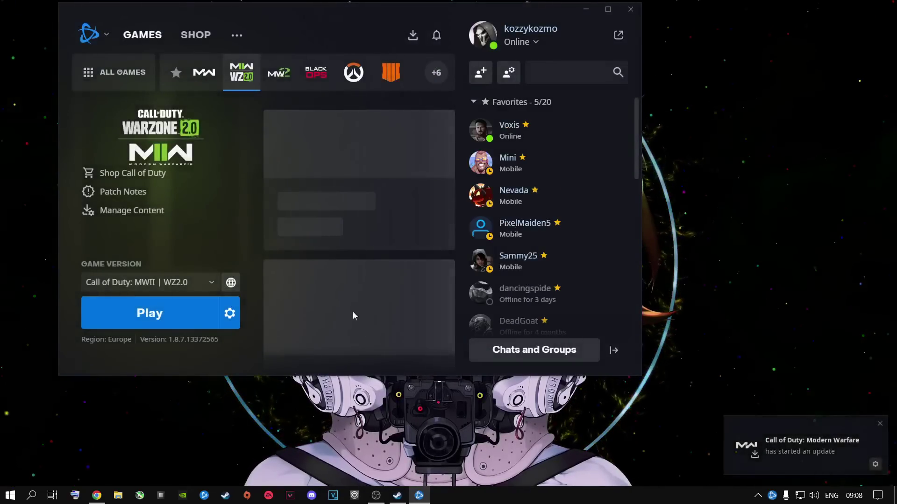
# Review the Battle.net app settings for game launch, window closing, startup behaviour and browser hardware acceleration, then close them.
pyautogui.click(608, 9)
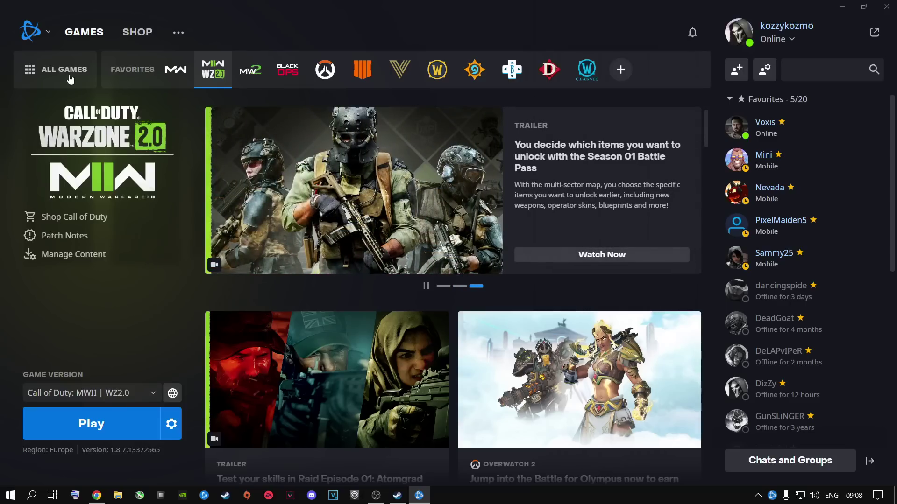
pyautogui.click(48, 34)
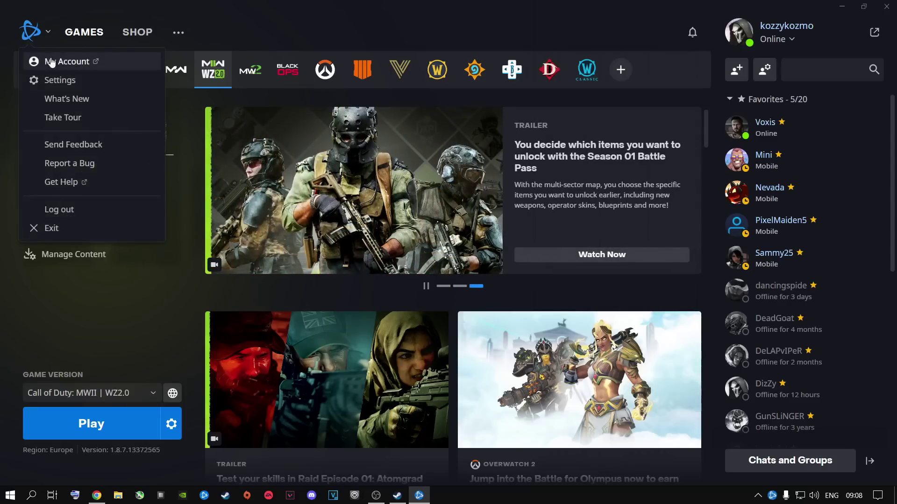
pyautogui.click(42, 80)
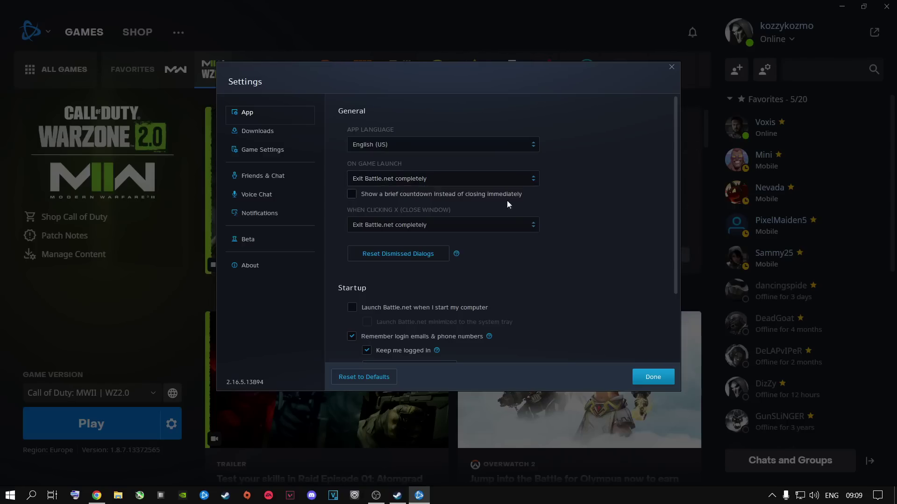
pyautogui.scroll(-2, 599, 223)
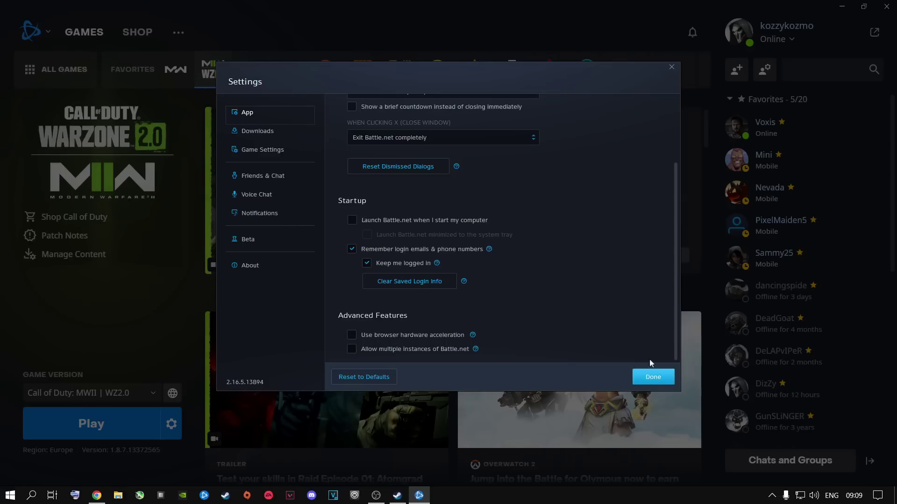
pyautogui.moveTo(475, 349)
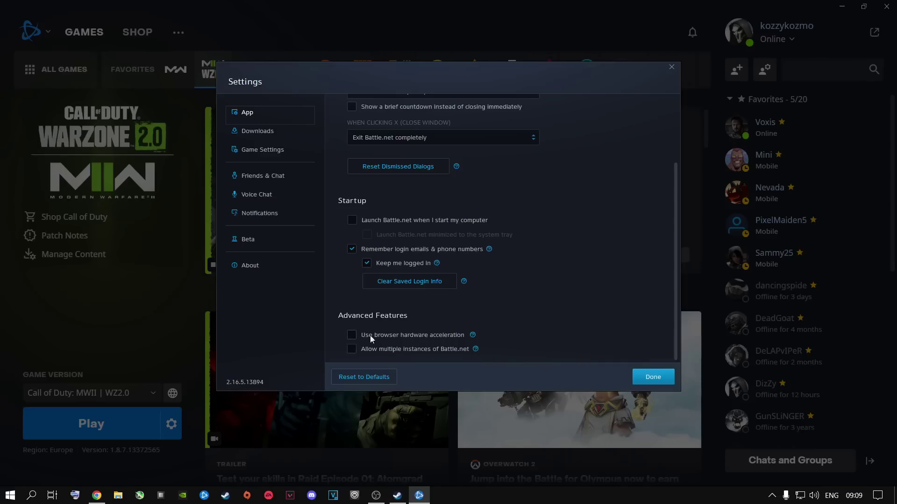
pyautogui.click(652, 376)
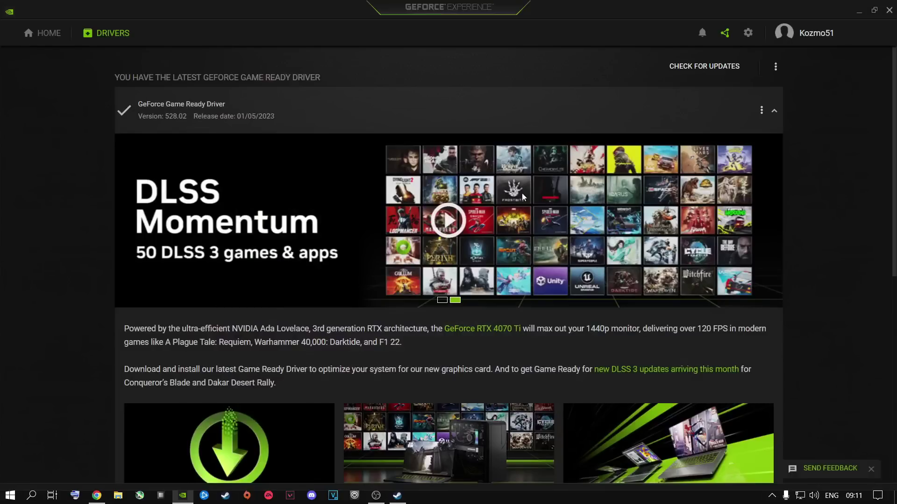
# Check for graphics driver updates in GeForce Experience and minimize its window.
pyautogui.click(673, 66)
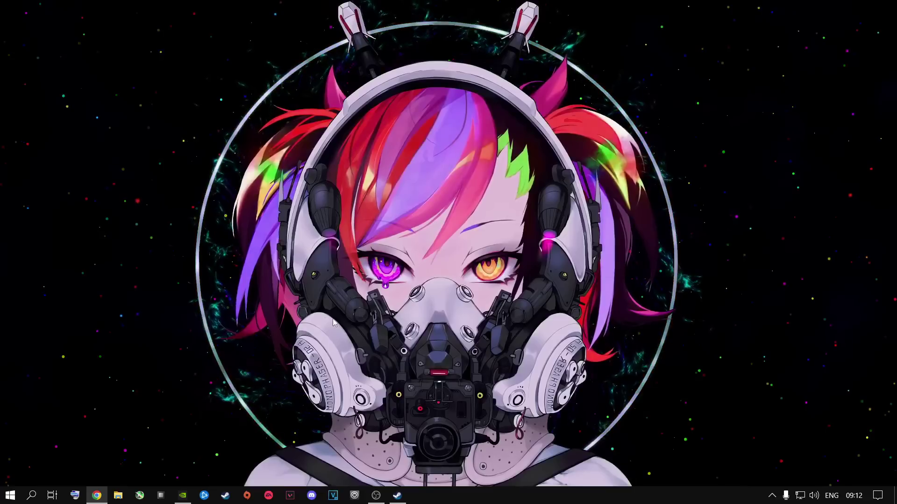
pyautogui.click(858, 10)
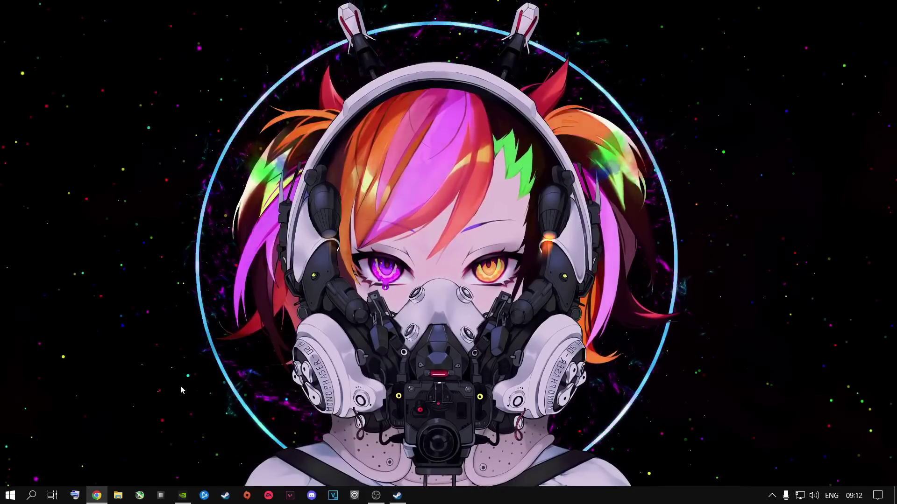
# Open the Windows Update settings and check for Windows updates.
pyautogui.click(33, 497)
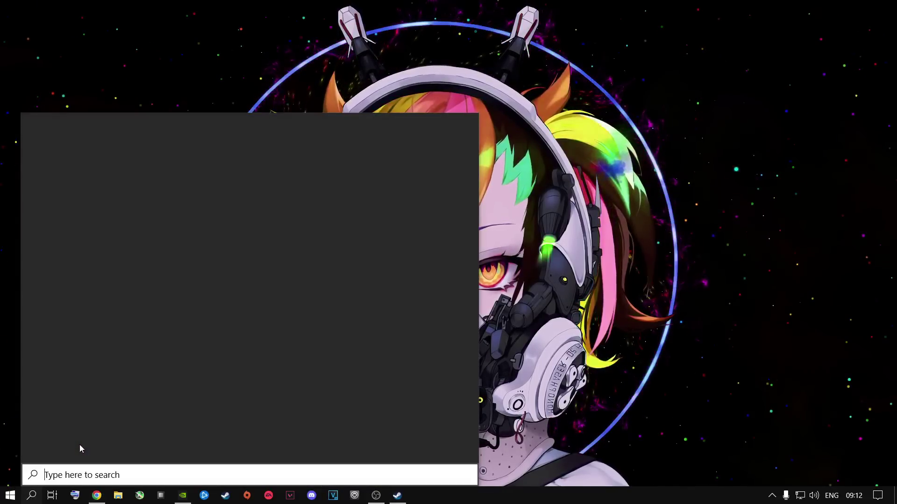
pyautogui.write('setting')
pyautogui.press('Return')
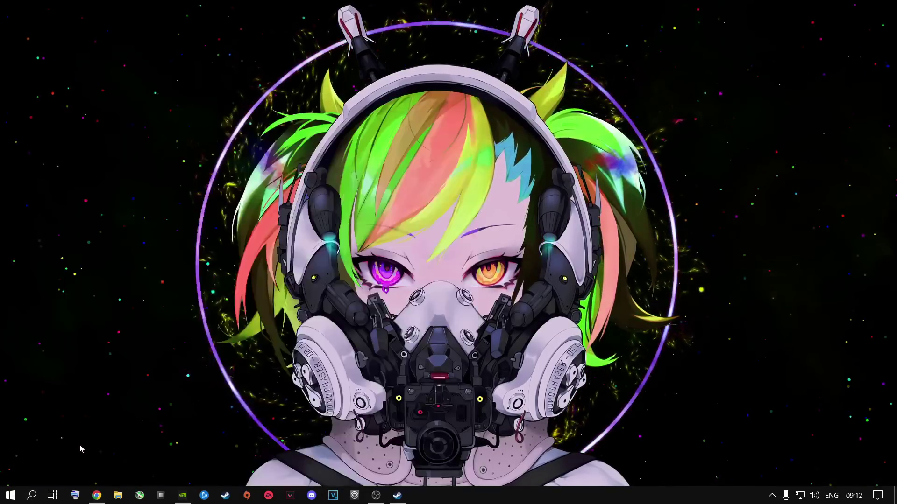
pyautogui.click(418, 270)
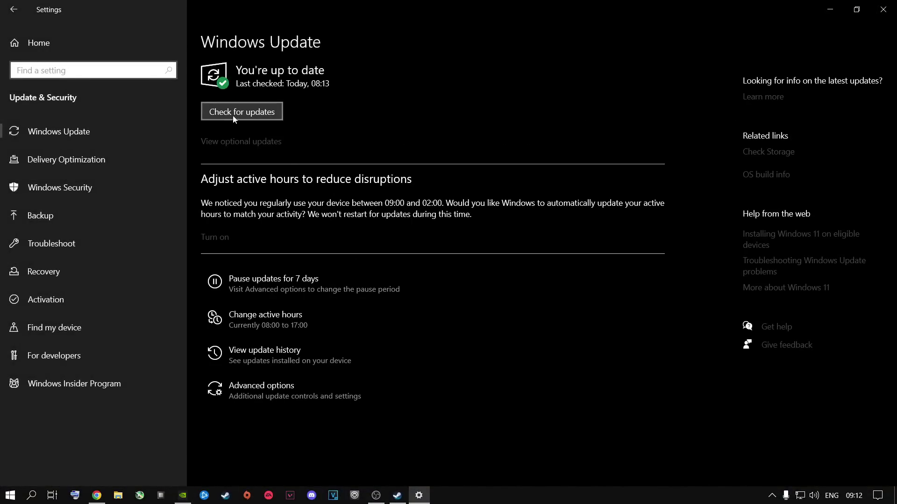
pyautogui.click(274, 113)
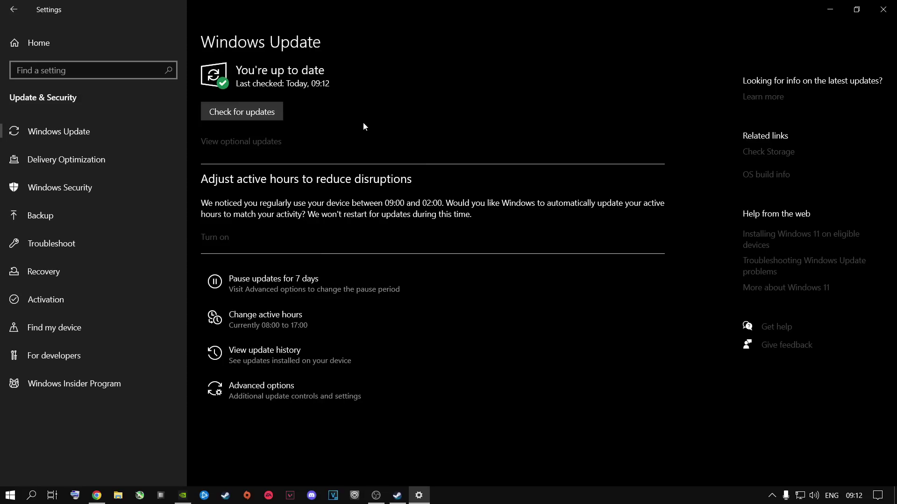
# In the privacy settings for background apps, switch the permission to run apps in the background on and back off.
pyautogui.click(47, 41)
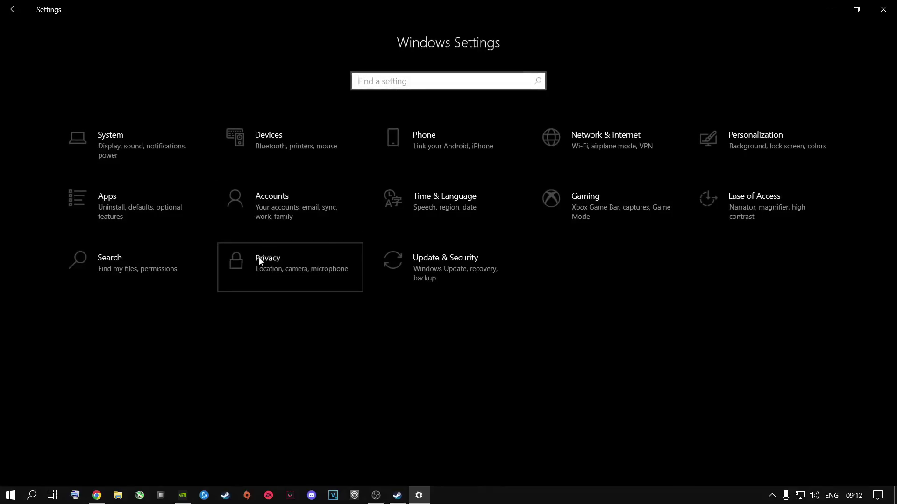
pyautogui.click(260, 260)
pyautogui.scroll(-10, 100, 279)
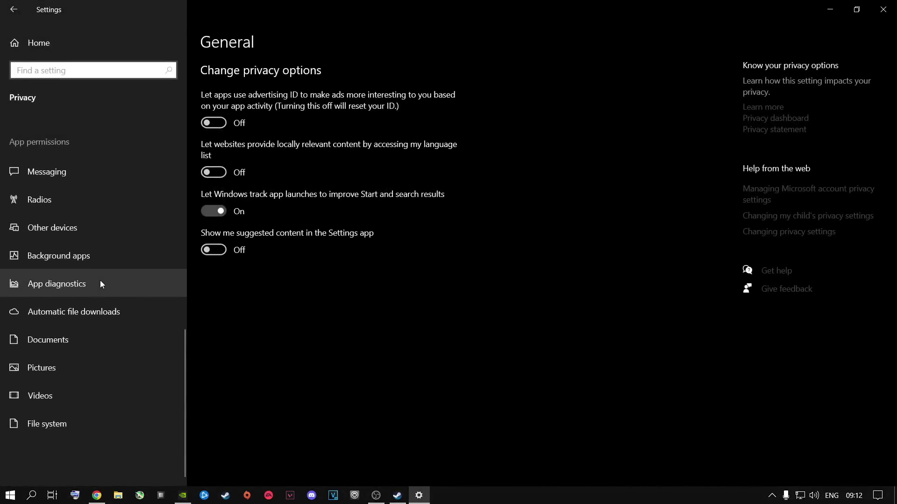
pyautogui.click(71, 262)
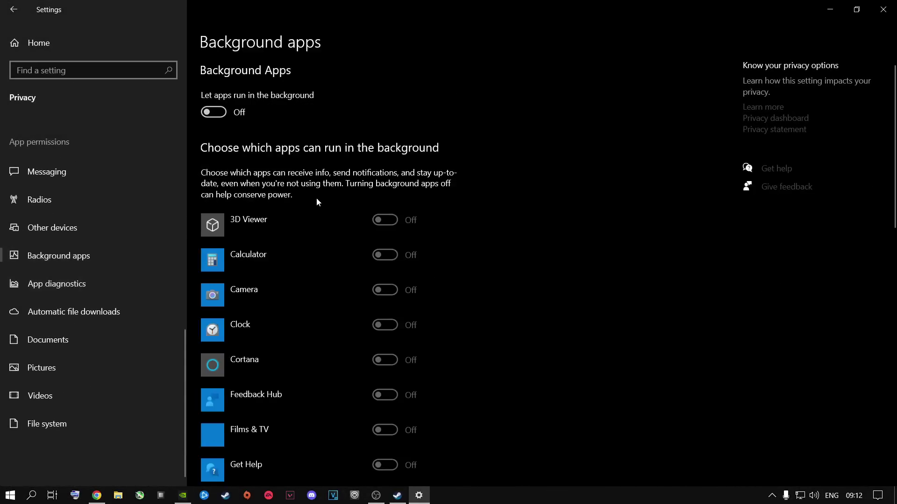
pyautogui.click(226, 114)
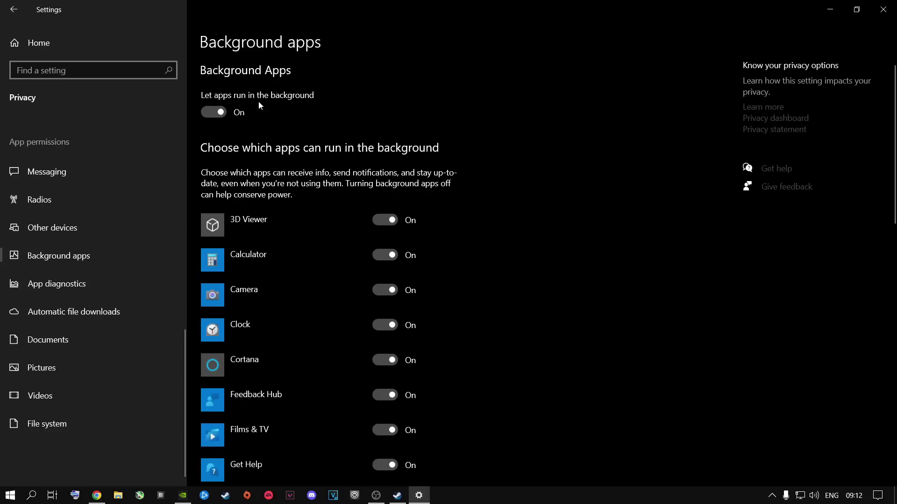
pyautogui.click(211, 113)
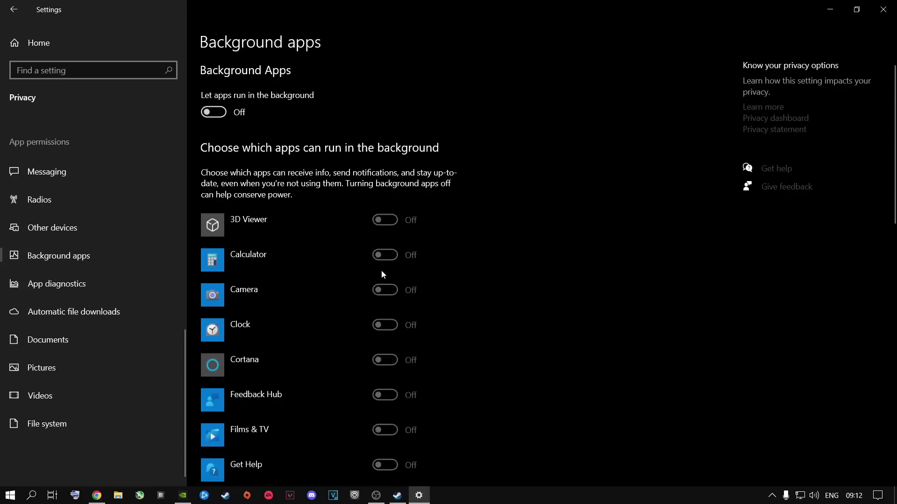
pyautogui.scroll(-15, 381, 271)
pyautogui.scroll(15, 380, 271)
# Review the Windows gaming settings for Xbox Game Bar, Captures and Game Mode.
pyautogui.click(38, 43)
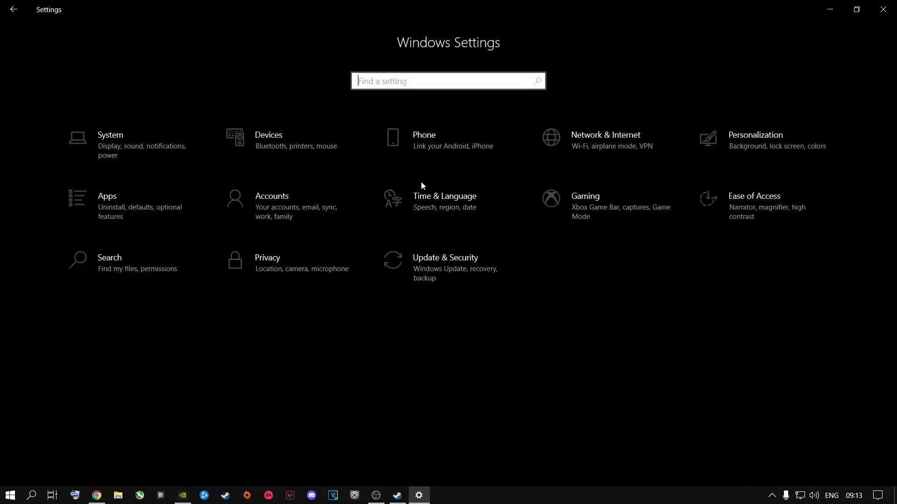
pyautogui.click(583, 215)
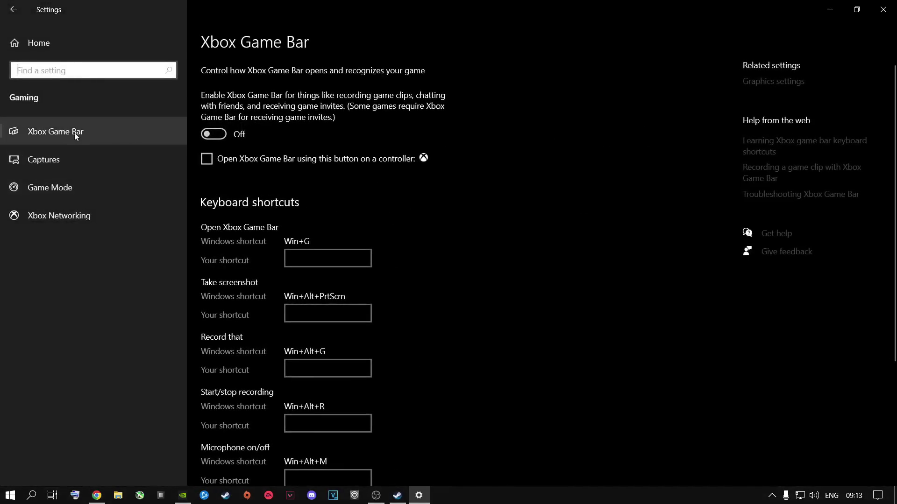
pyautogui.click(71, 135)
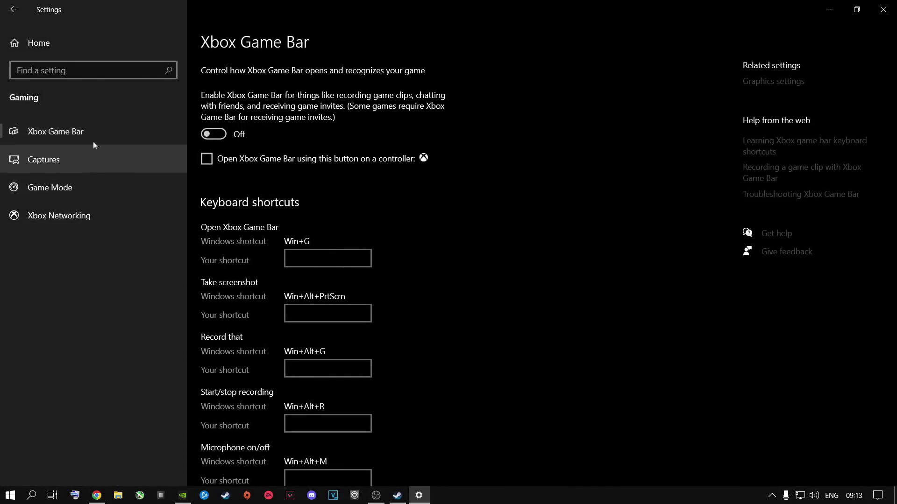
pyautogui.scroll(-4, 267, 260)
pyautogui.scroll(4, 267, 260)
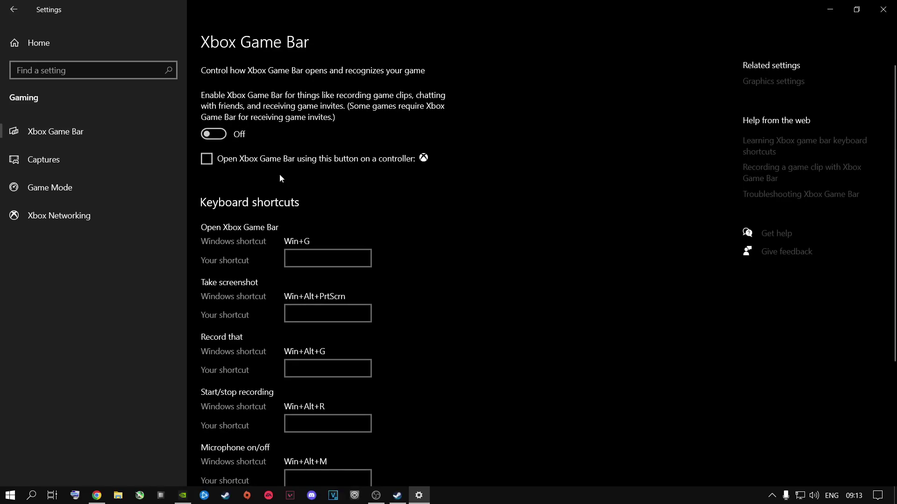
pyautogui.click(75, 164)
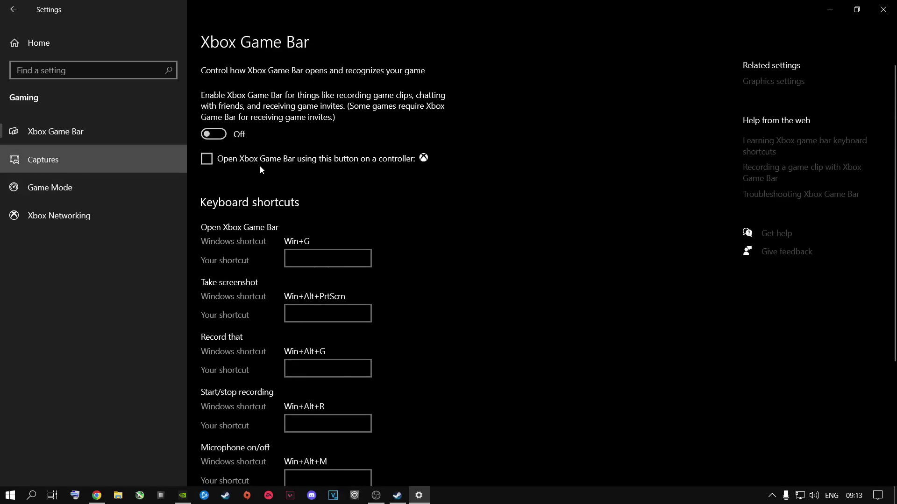
pyautogui.scroll(-4, 257, 223)
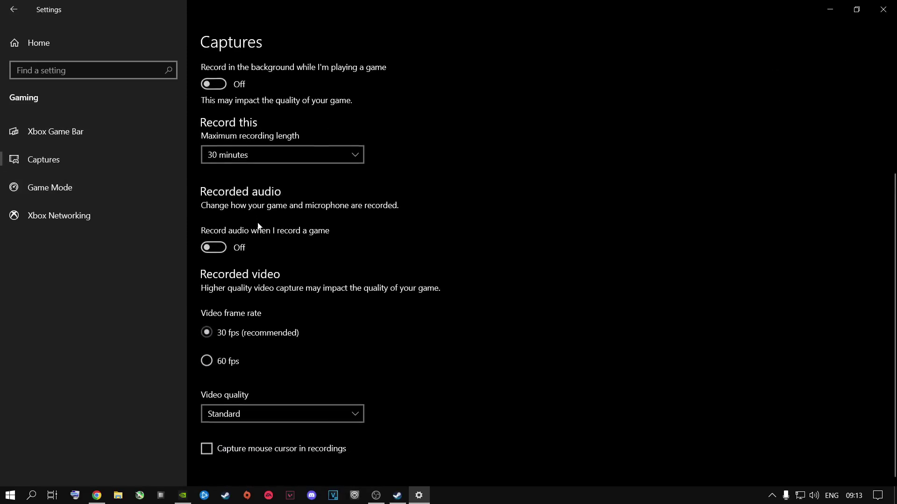
pyautogui.click(50, 189)
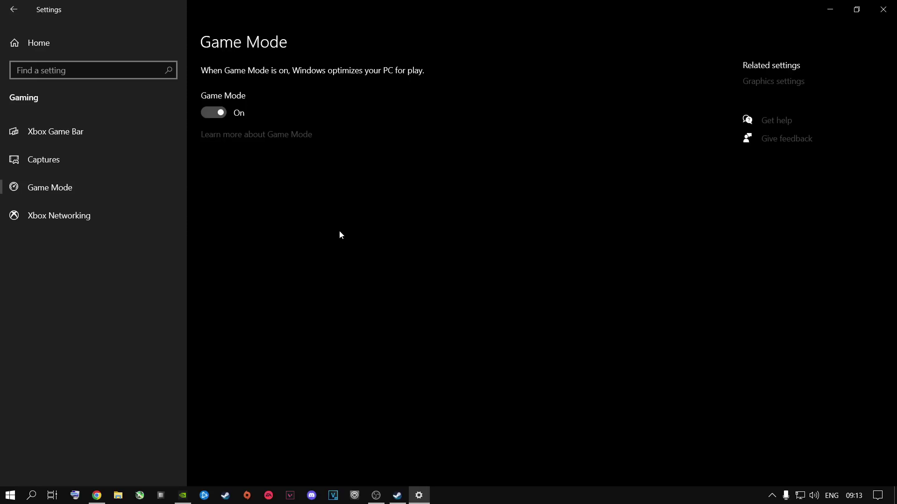
# Turn on hardware-accelerated GPU scheduling in the Windows graphics settings.
pyautogui.click(760, 83)
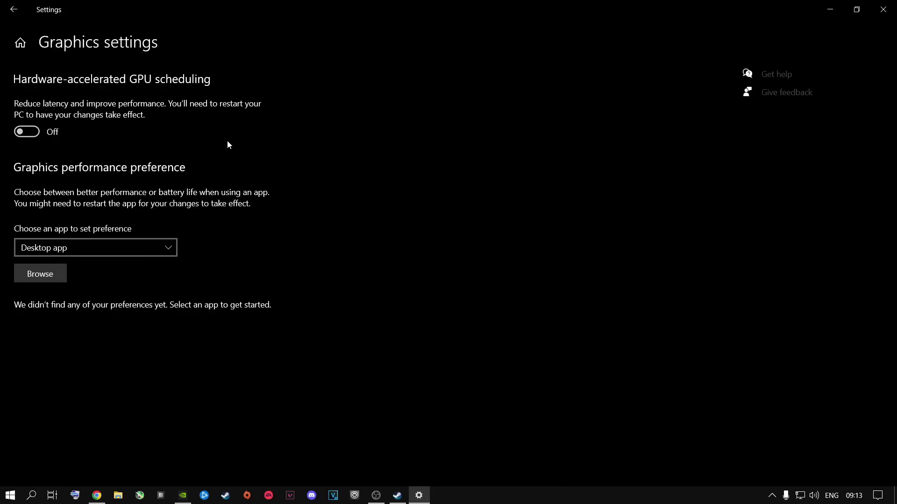
pyautogui.click(73, 138)
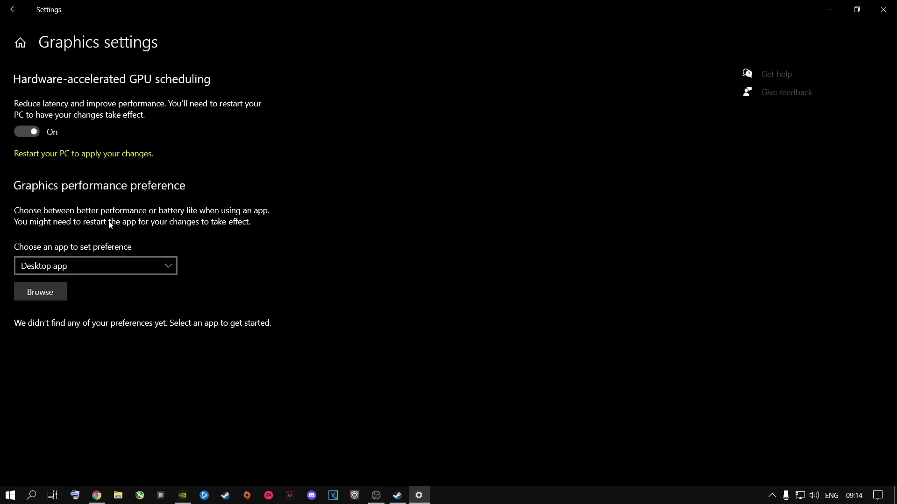
# Add cod.exe from the _retail_ folder of Call of Duty MW2 + Warzone 2.0 on drive F to the graphics performance preferences.
pyautogui.click(44, 295)
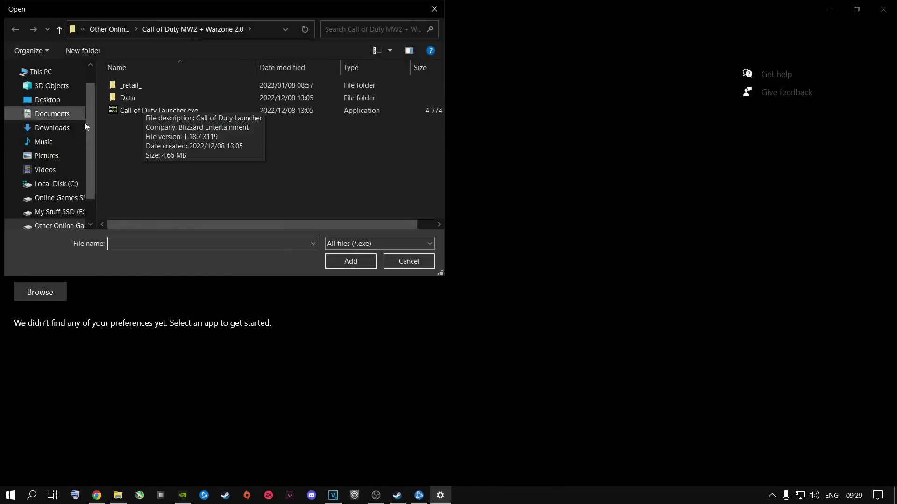
pyautogui.click(64, 225)
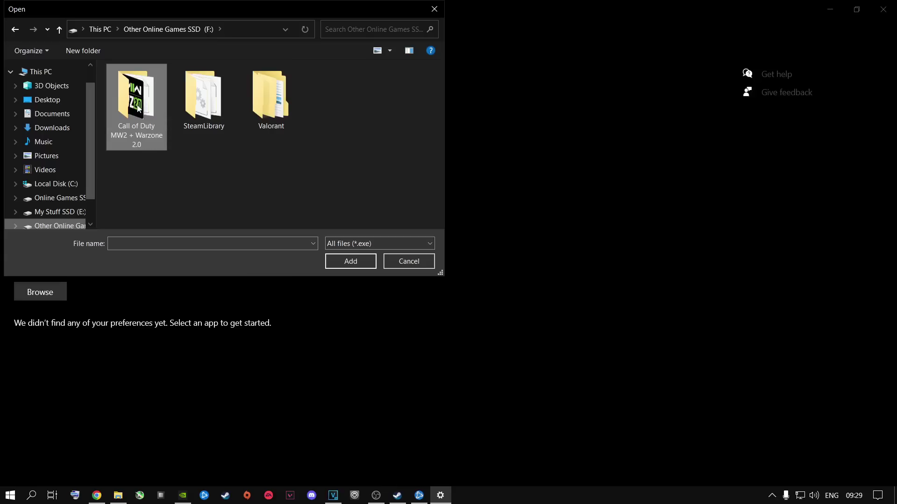
pyautogui.doubleClick(138, 107)
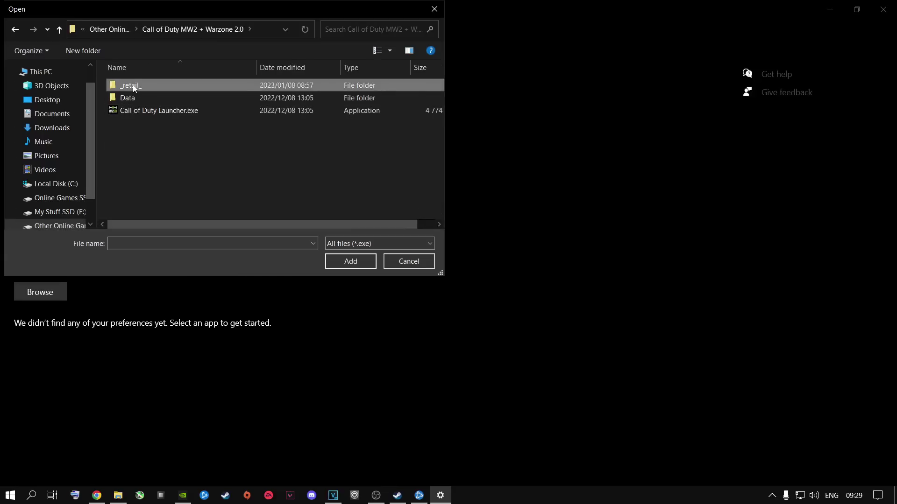
pyautogui.doubleClick(134, 85)
pyautogui.scroll(-1, 140, 145)
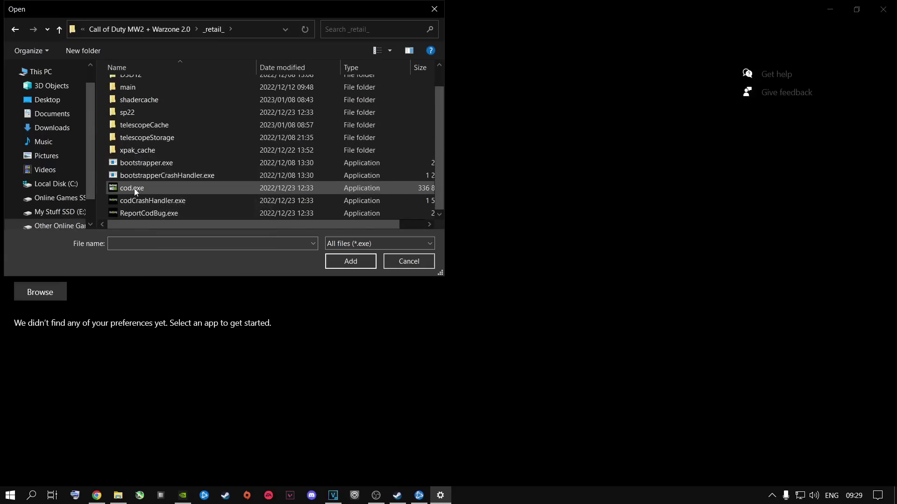
pyautogui.click(136, 189)
pyautogui.click(350, 261)
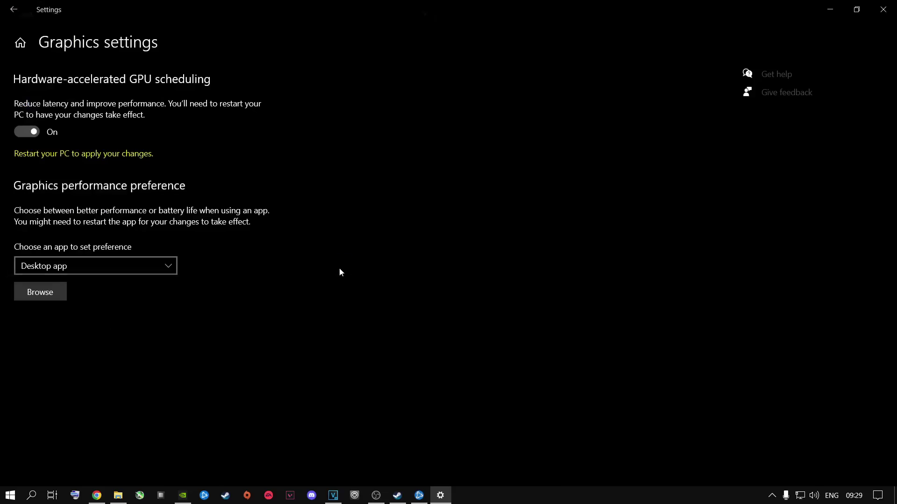
# Add Call of Duty Launcher.exe from the Call of Duty MW2 + Warzone 2.0 folder to the graphics performance preferences.
pyautogui.click(54, 293)
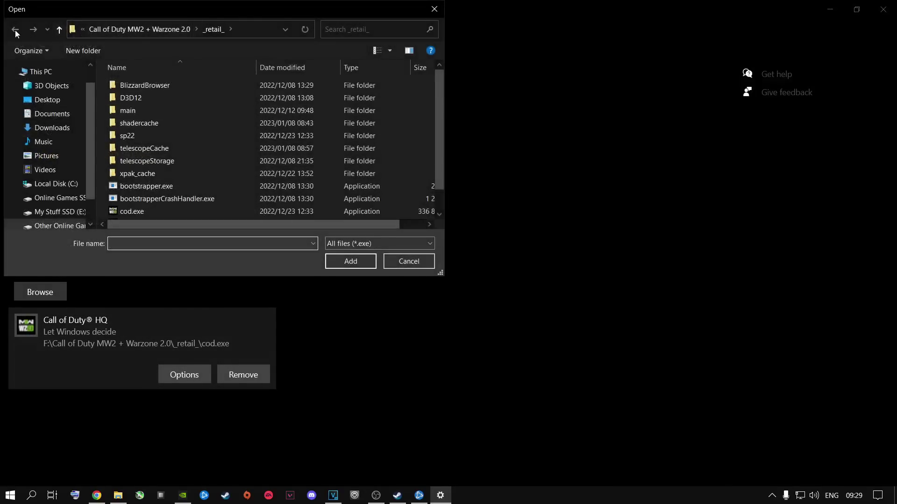
pyautogui.click(168, 29)
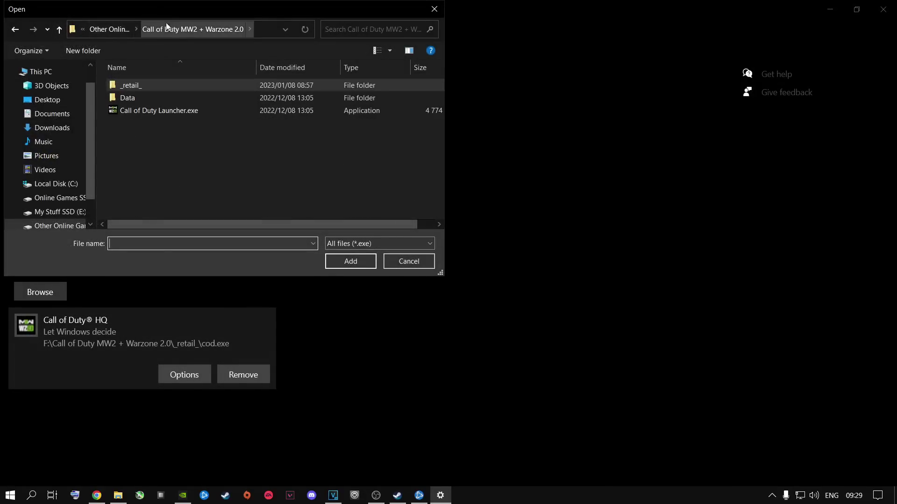
pyautogui.click(148, 112)
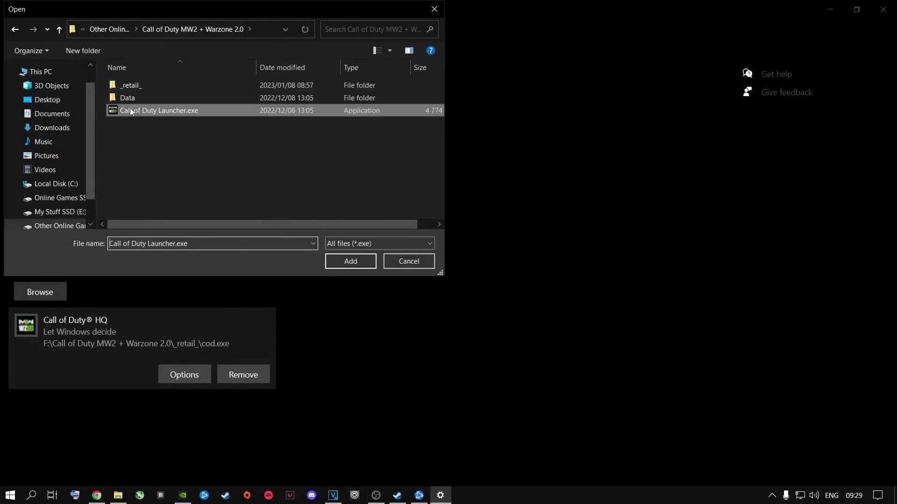
pyautogui.doubleClick(168, 110)
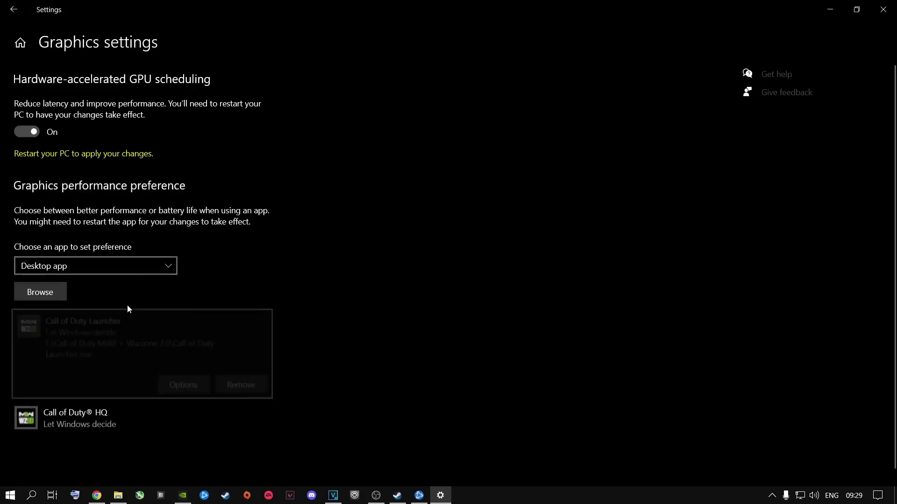
# Set the graphics preference of both Call of Duty Launcher and Call of Duty HQ to High performance and save it.
pyautogui.click(186, 385)
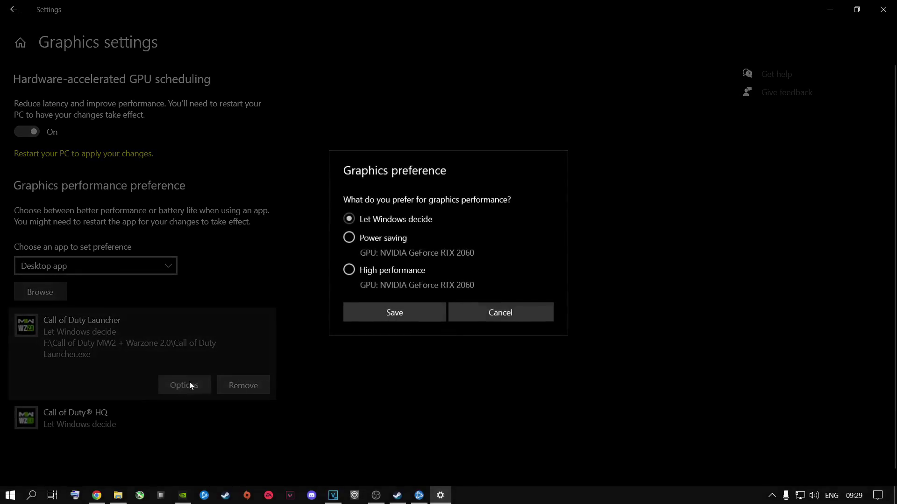
pyautogui.click(374, 272)
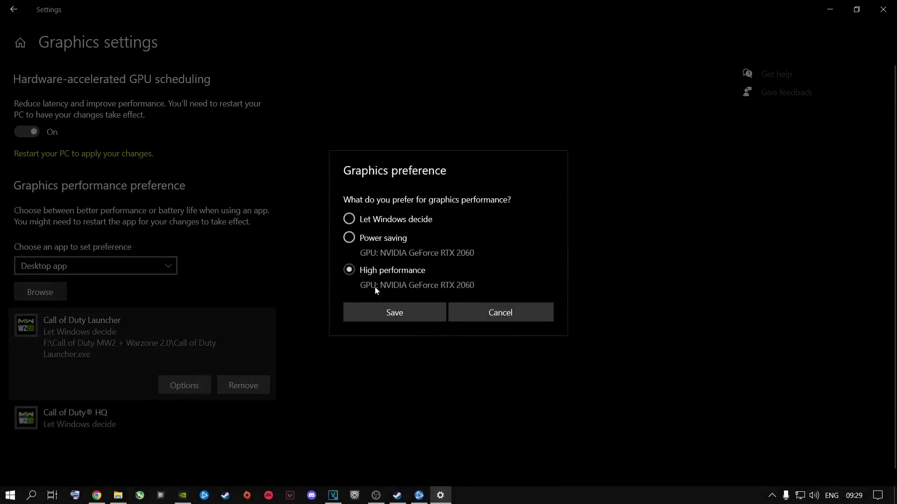
pyautogui.click(391, 311)
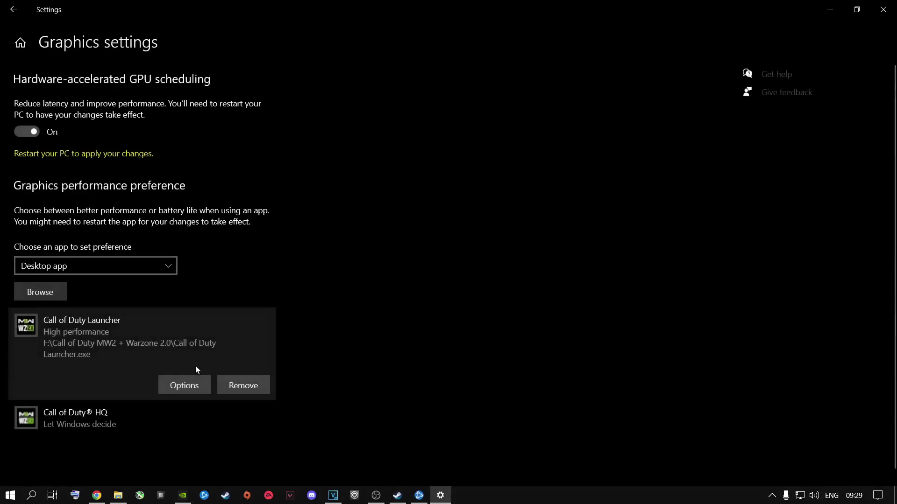
pyautogui.click(111, 416)
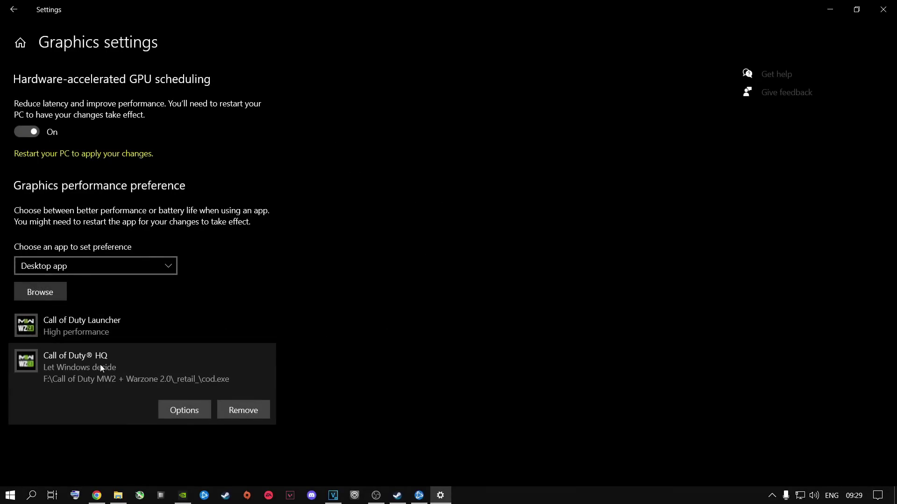
pyautogui.click(174, 410)
pyautogui.click(349, 271)
pyautogui.click(379, 311)
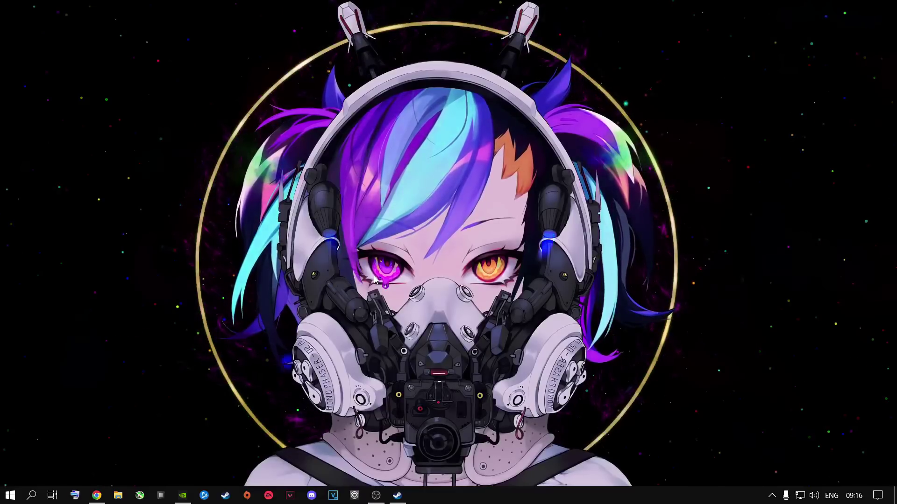
# Switch to the NVIDIA Control Panel from the desktop and view the image settings with preview.
pyautogui.rightClick(377, 274)
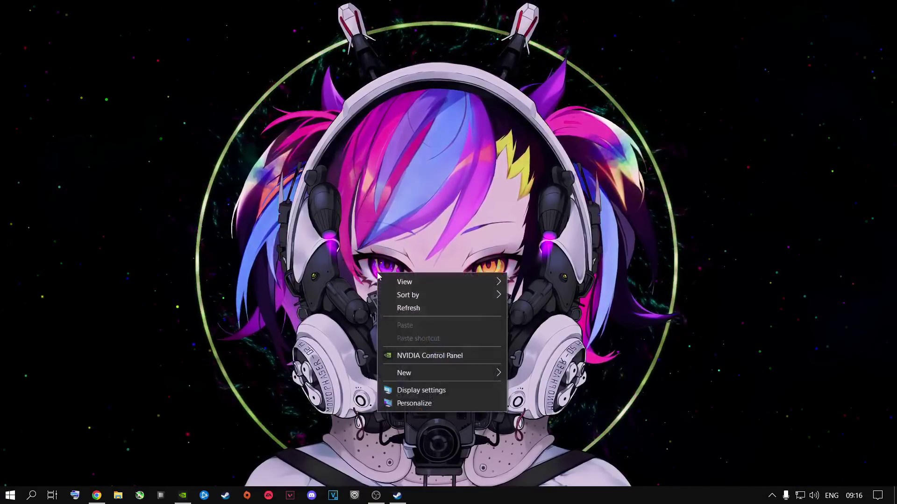
pyautogui.click(408, 360)
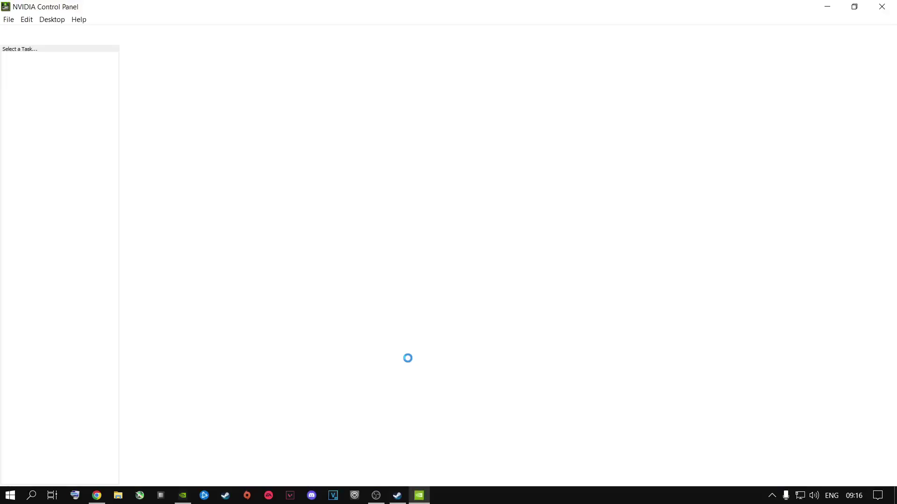
pyautogui.click(48, 69)
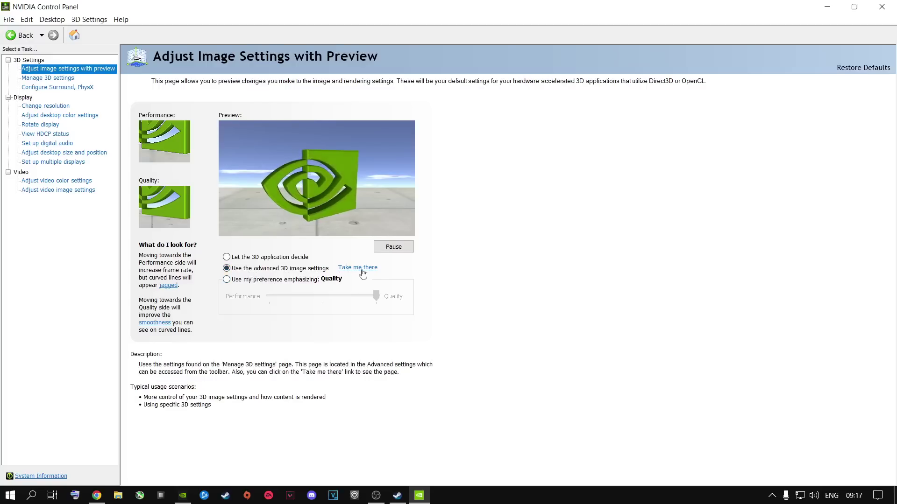
# In the global settings of Manage 3D Settings, set Shader Cache Size to 100 GB.
pyautogui.click(47, 77)
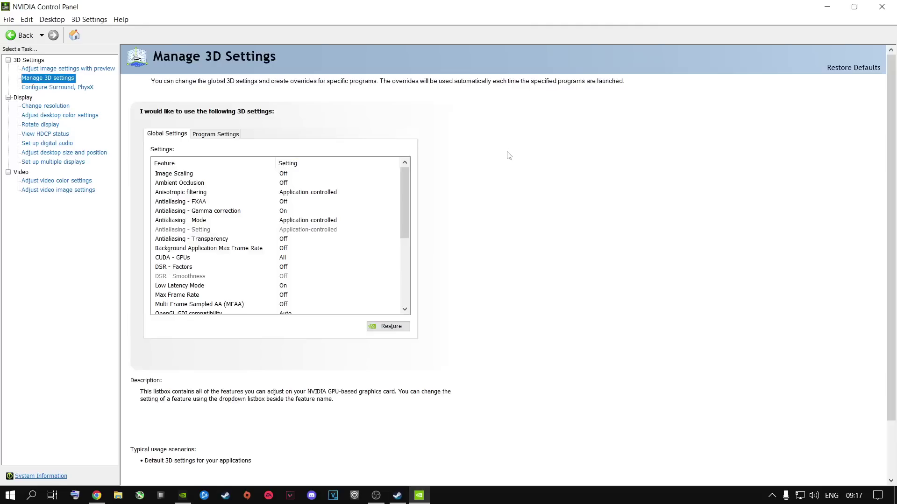
pyautogui.click(216, 136)
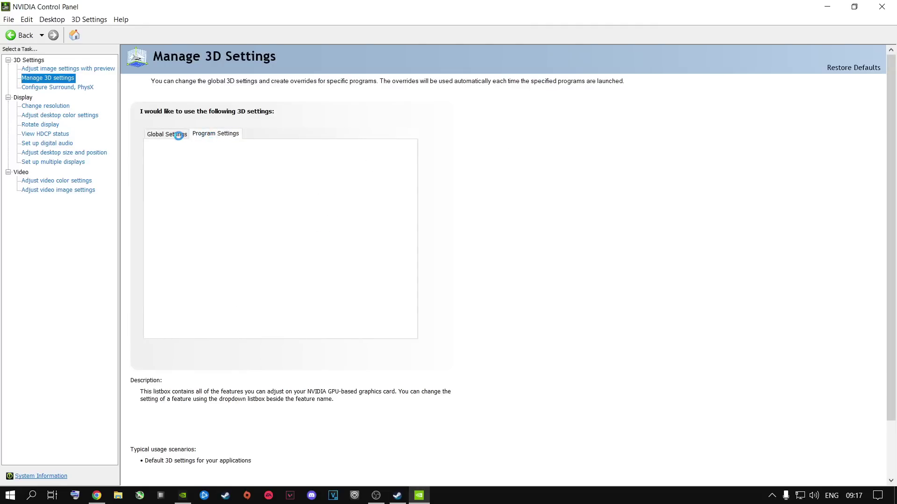
pyautogui.click(180, 138)
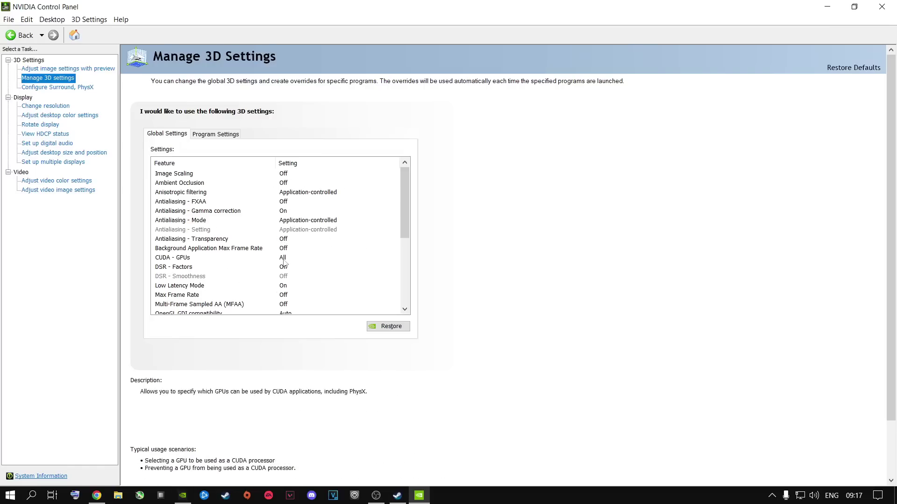
pyautogui.moveTo(406, 200); pyautogui.dragTo(402, 273)
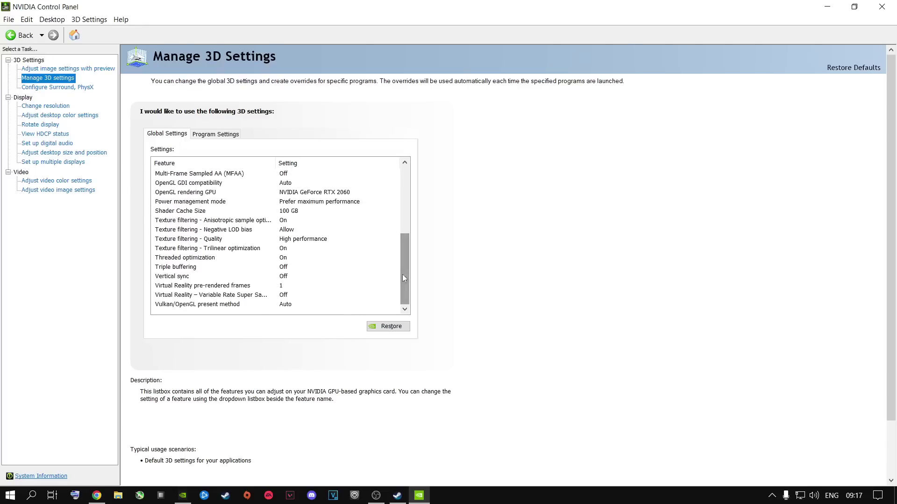
pyautogui.click(178, 212)
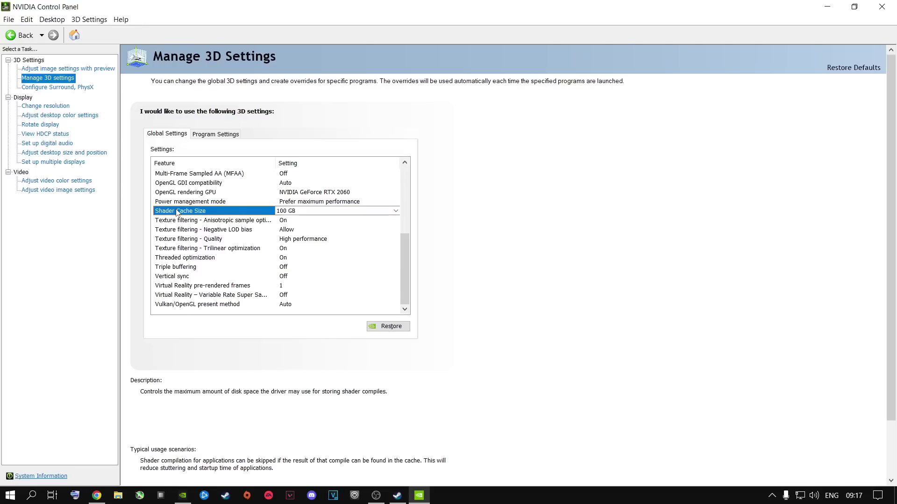
pyautogui.click(312, 213)
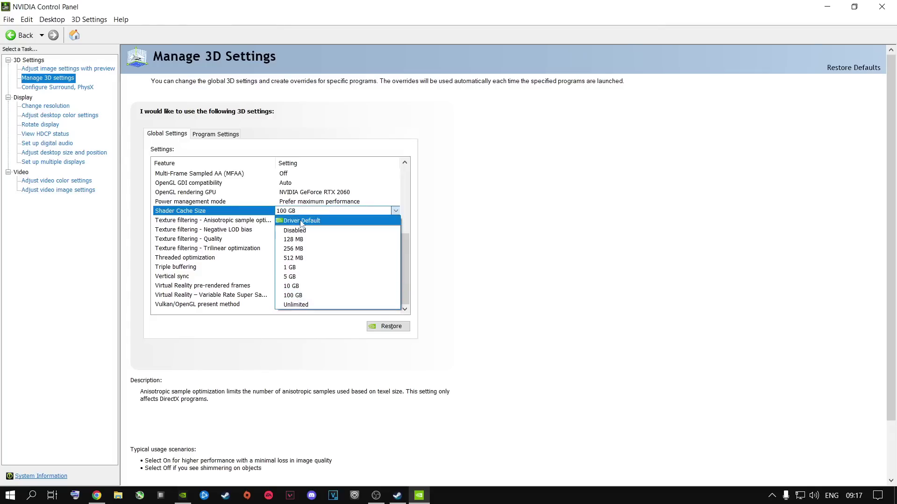
pyautogui.click(299, 295)
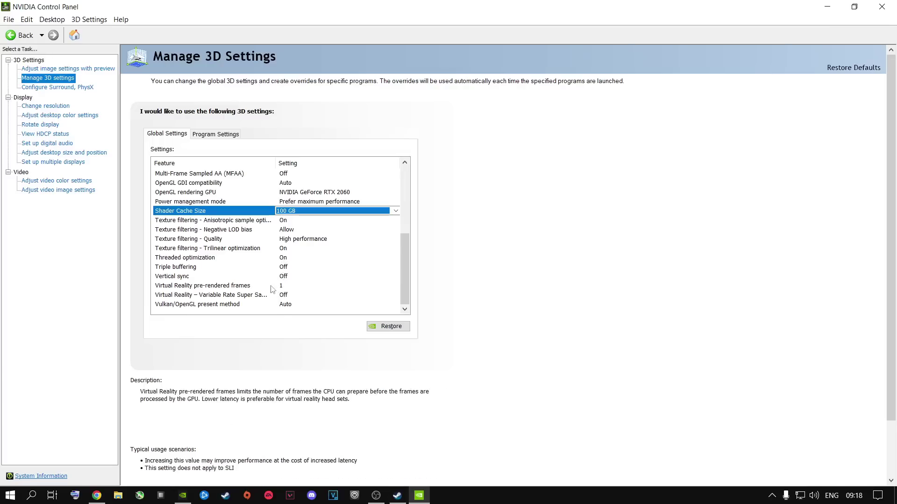
# Set Low Latency Mode to On in the global 3D settings.
pyautogui.moveTo(409, 266); pyautogui.dragTo(410, 210)
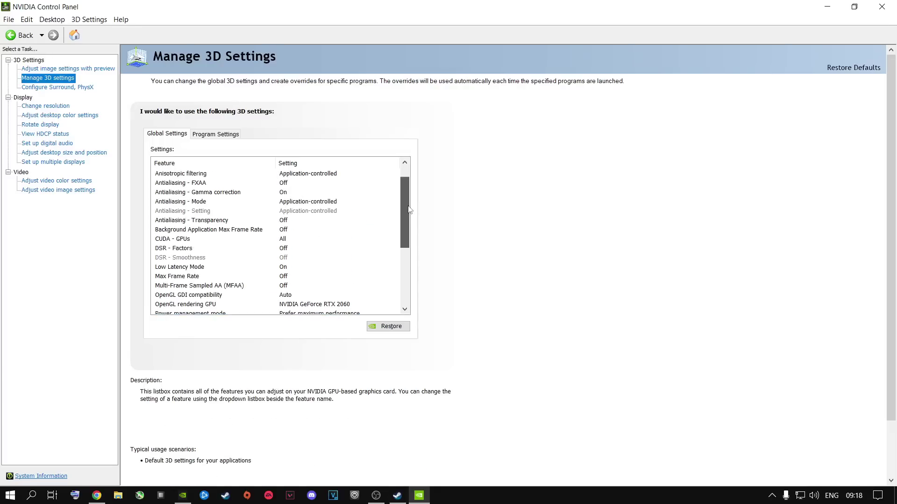
pyautogui.click(285, 268)
pyautogui.click(285, 268)
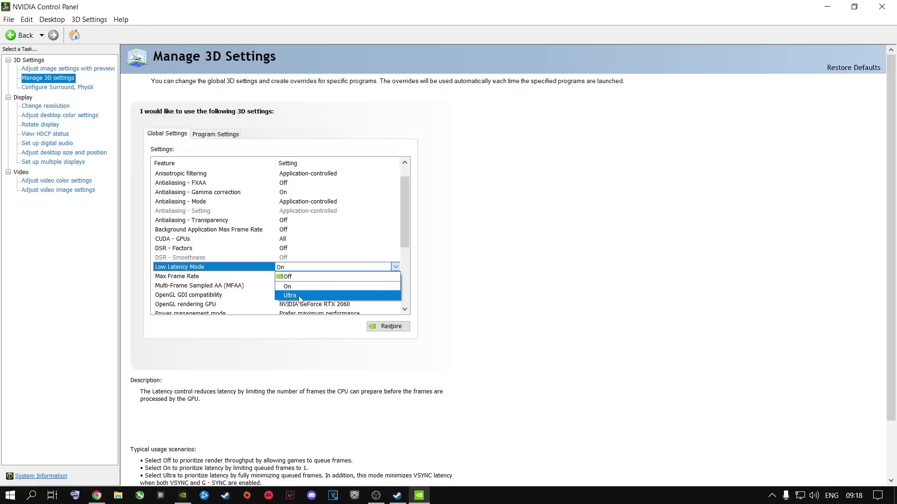
pyautogui.click(289, 287)
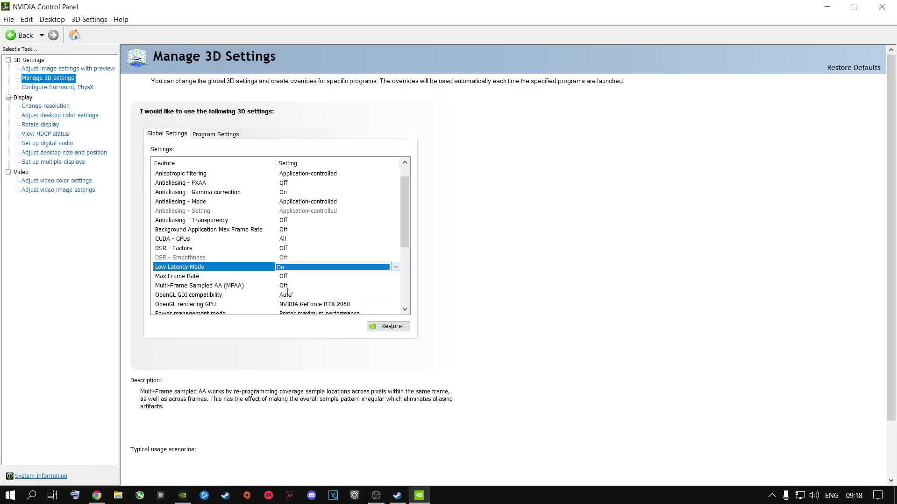
# Confirm the NVIDIA GeForce RTX 2060 as the selected CUDA GPU and review the remaining global 3D settings.
pyautogui.click(286, 240)
pyautogui.click(286, 239)
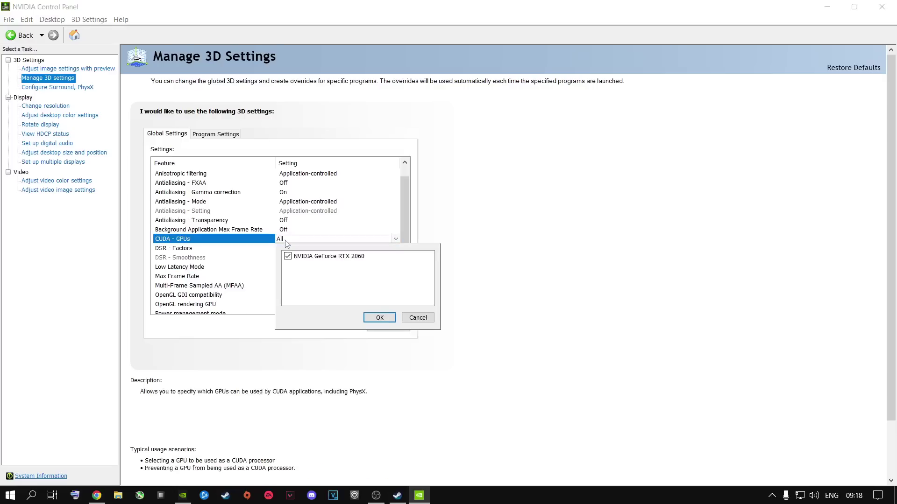
pyautogui.click(379, 318)
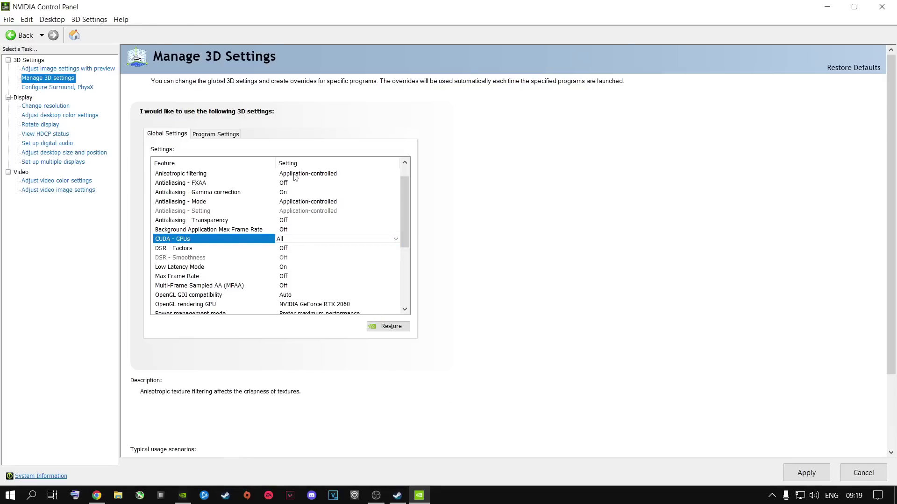
pyautogui.scroll(1, 407, 206)
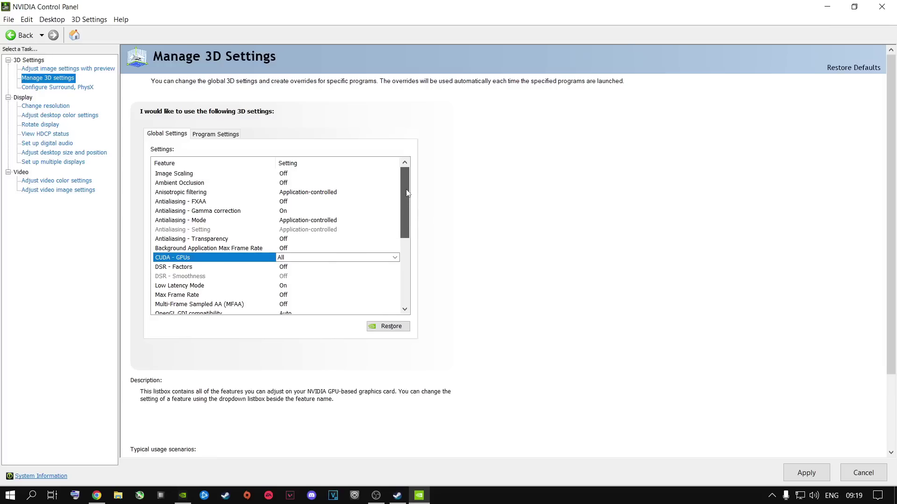
pyautogui.moveTo(406, 181); pyautogui.dragTo(405, 277)
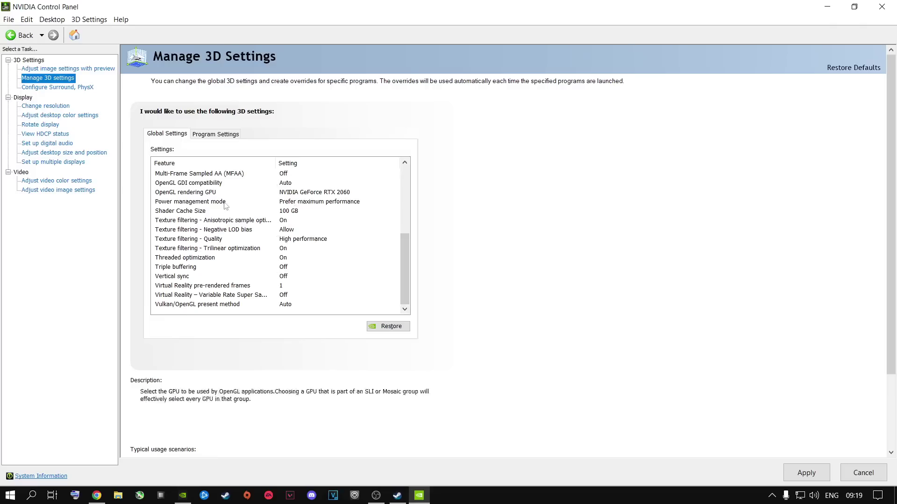
# Apply the pending 3D setting changes and set the PhysX processor to NVIDIA GeForce RTX 2060.
pyautogui.click(40, 88)
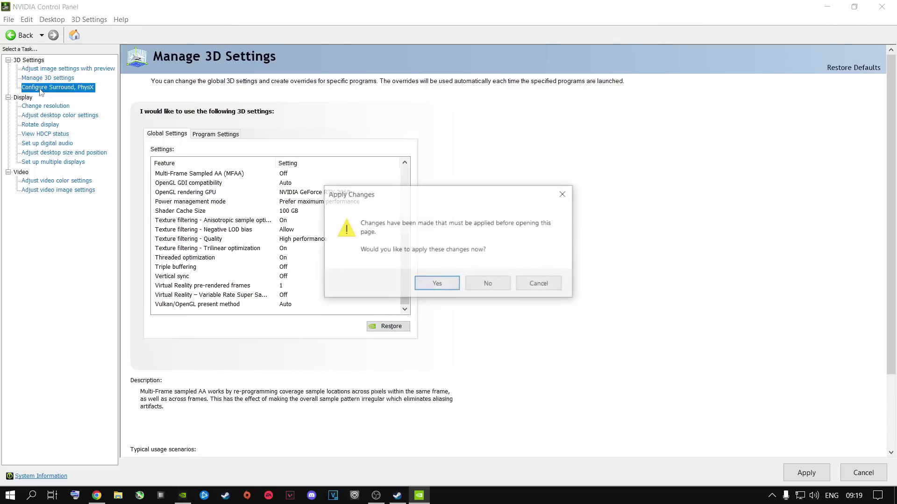
pyautogui.click(446, 286)
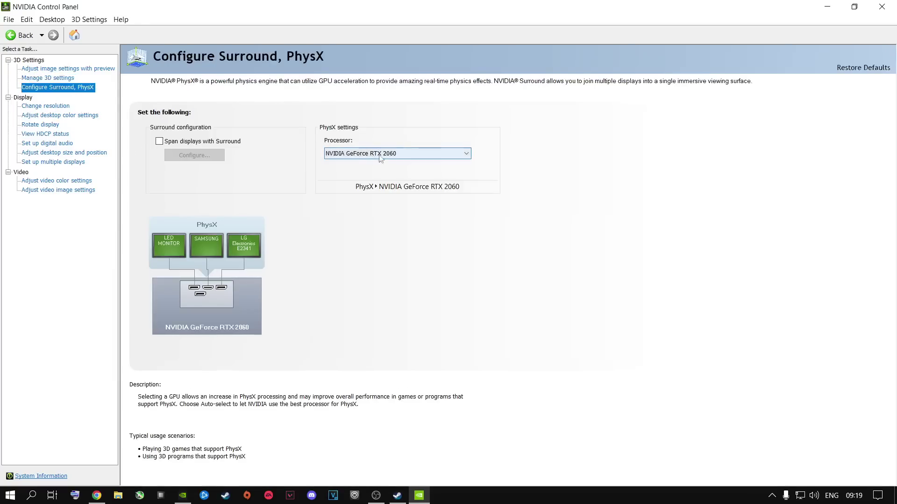
pyautogui.click(382, 154)
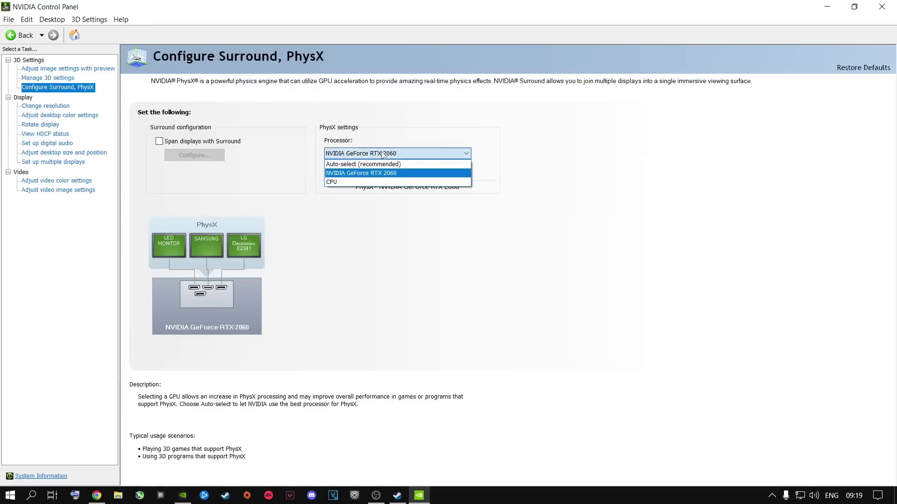
pyautogui.click(353, 174)
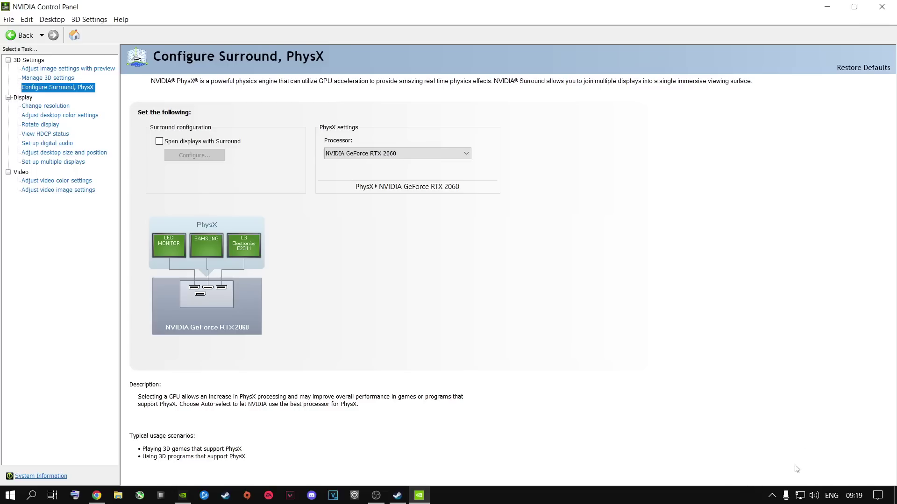
# Review the desktop color settings of the Samsung display and close the NVIDIA Control Panel.
pyautogui.click(39, 117)
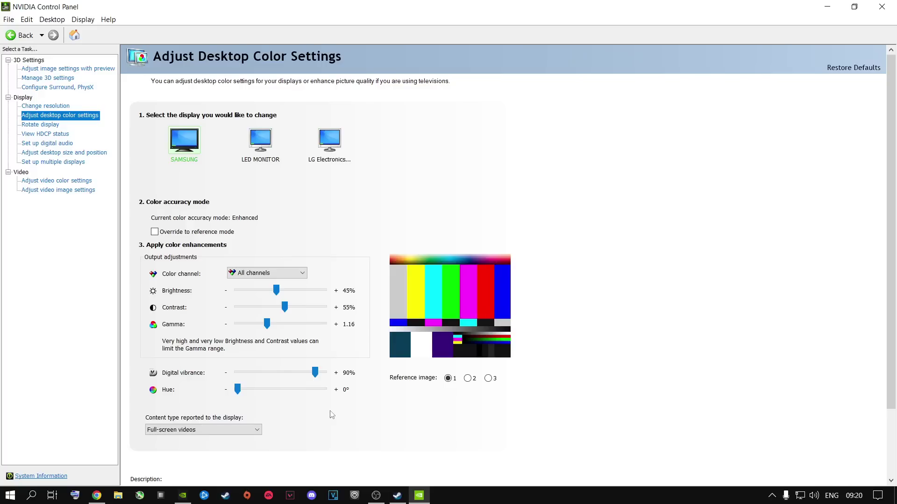
pyautogui.click(882, 7)
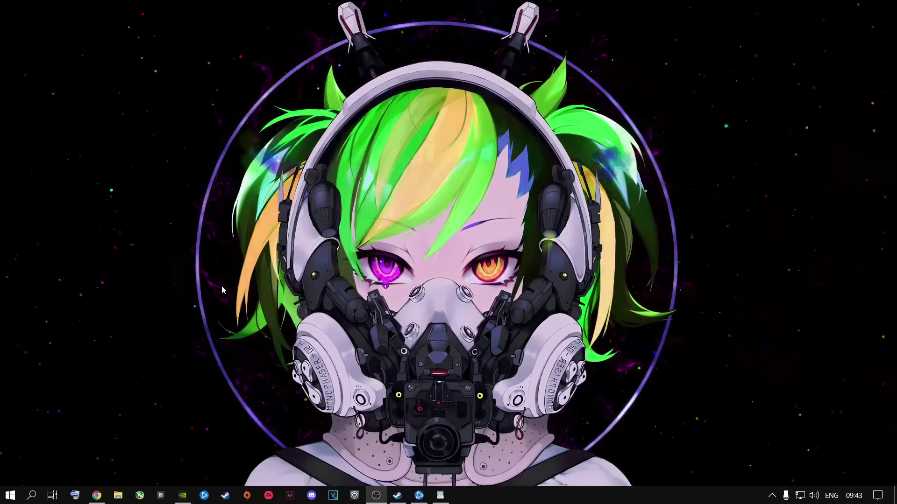
# In File Explorer, open the players folder under Documents > Call of Duty and select options.3.cod22.cst.
pyautogui.click(118, 495)
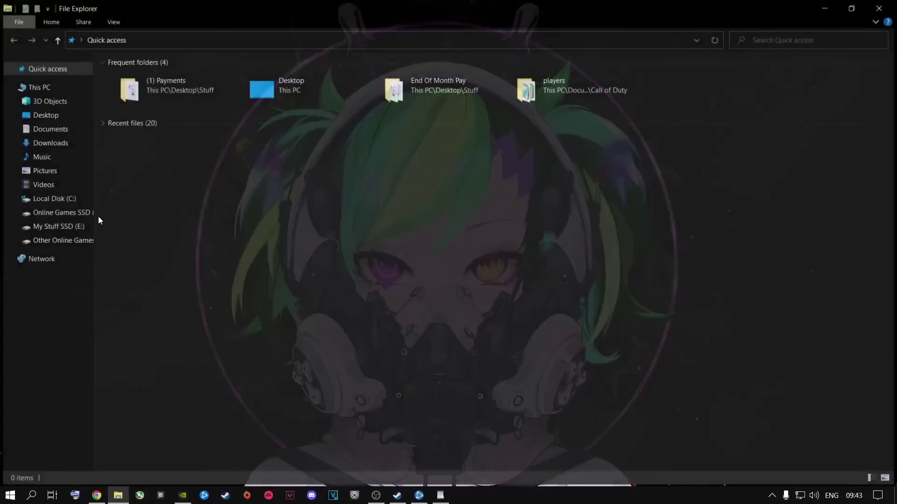
pyautogui.click(47, 129)
pyautogui.click(151, 79)
pyautogui.doubleClick(151, 78)
pyautogui.doubleClick(144, 75)
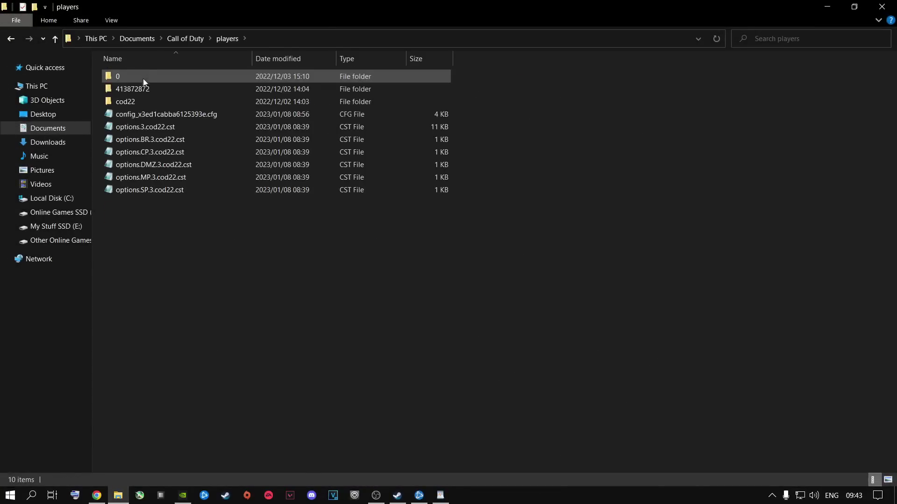
pyautogui.click(144, 131)
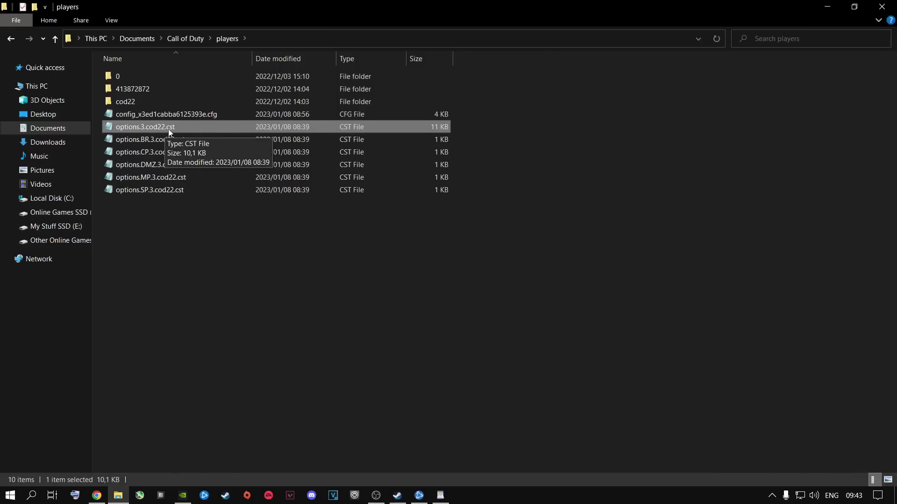
# Hide the file name extensions in the players folder, show them again, and clear the file selection.
pyautogui.click(111, 20)
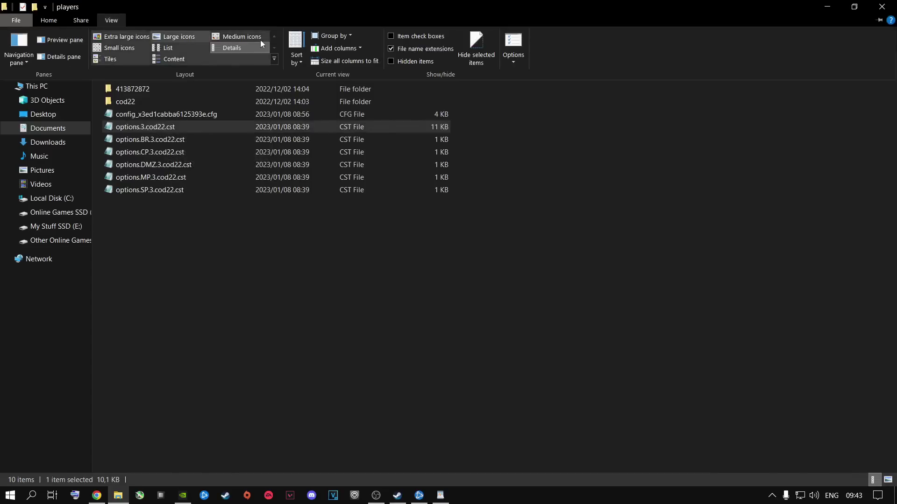
pyautogui.click(391, 49)
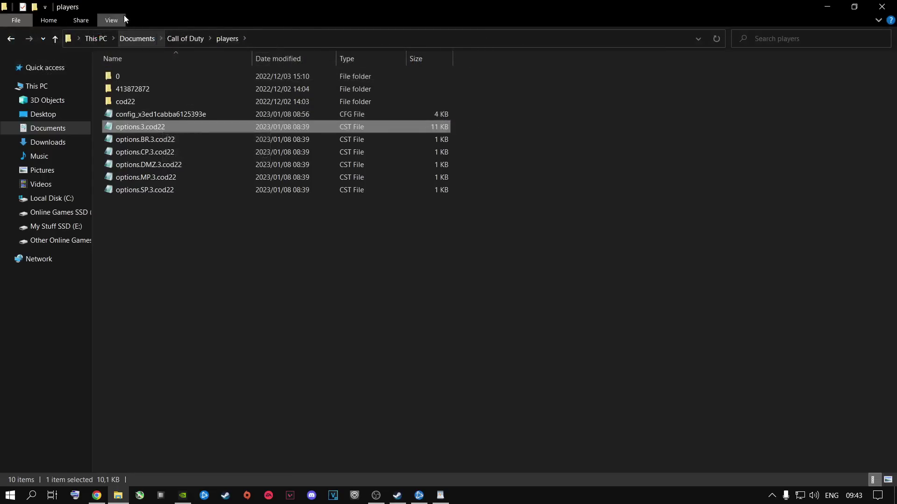
pyautogui.click(111, 20)
pyautogui.click(388, 47)
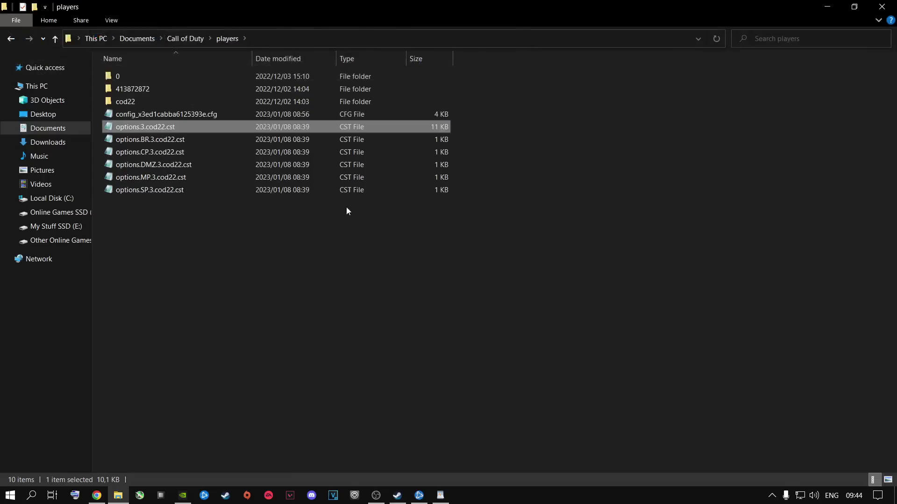
pyautogui.click(333, 218)
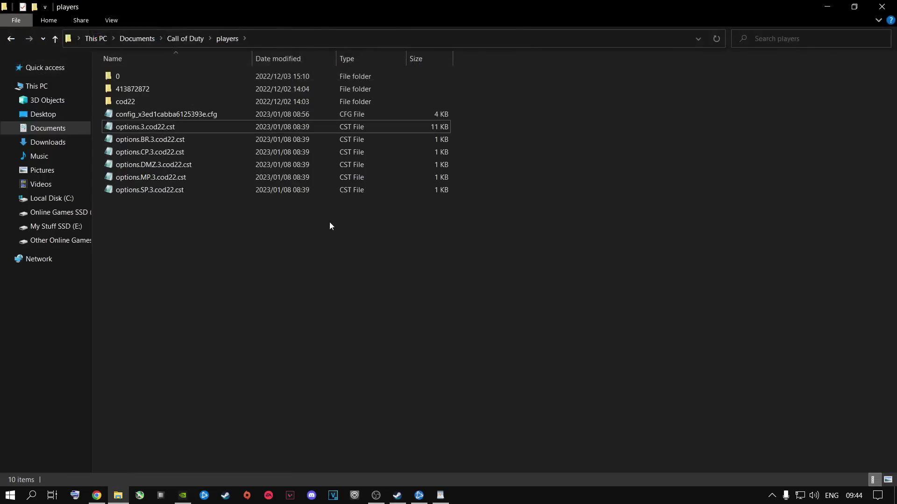
# Open options.3.cod22.cst in a maximized Notepad window and go to the System section at the end of the file.
pyautogui.doubleClick(154, 126)
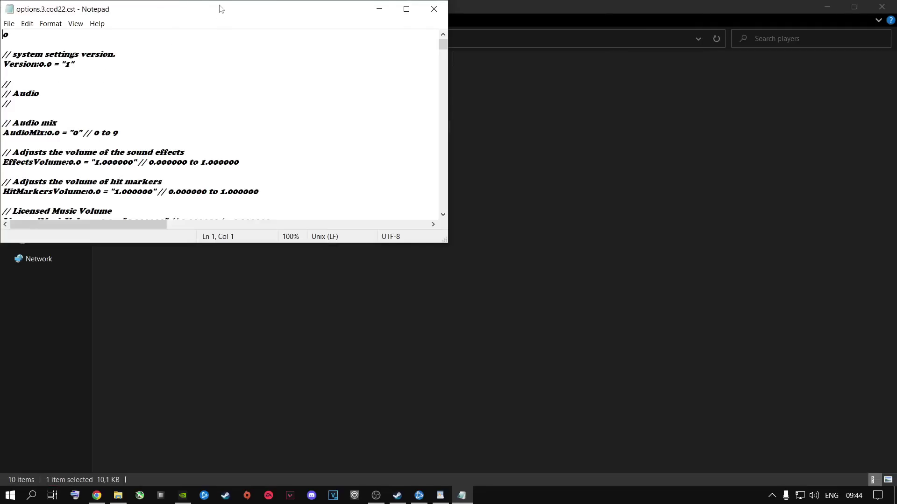
pyautogui.doubleClick(221, 8)
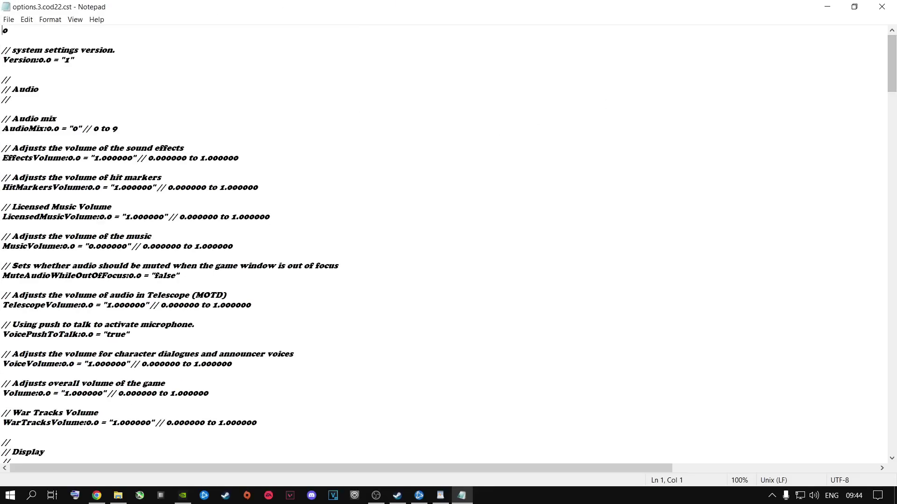
pyautogui.moveTo(892, 64); pyautogui.dragTo(881, 435)
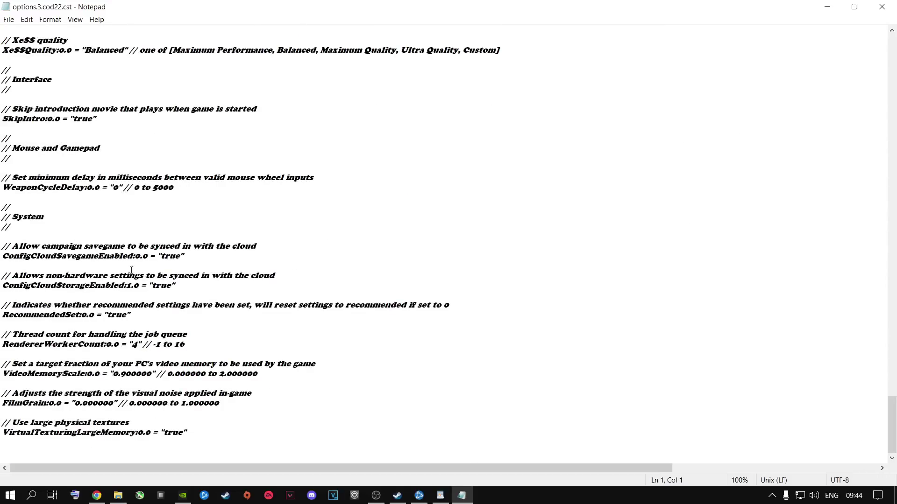
# Select the RendererWorkerCount value and switch to the WordPad document Rendererworkercount.rtf to consult the worker counts for Ryzen and Intel CPUs.
pyautogui.moveTo(2, 345); pyautogui.dragTo(191, 346)
pyautogui.click(212, 340)
pyautogui.moveTo(138, 344); pyautogui.dragTo(132, 345)
pyautogui.hotkey('alt', 'Tab')
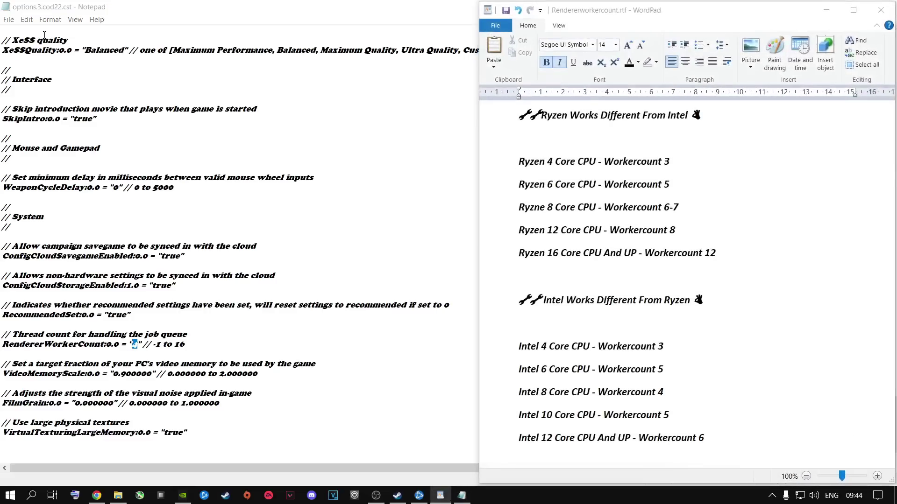